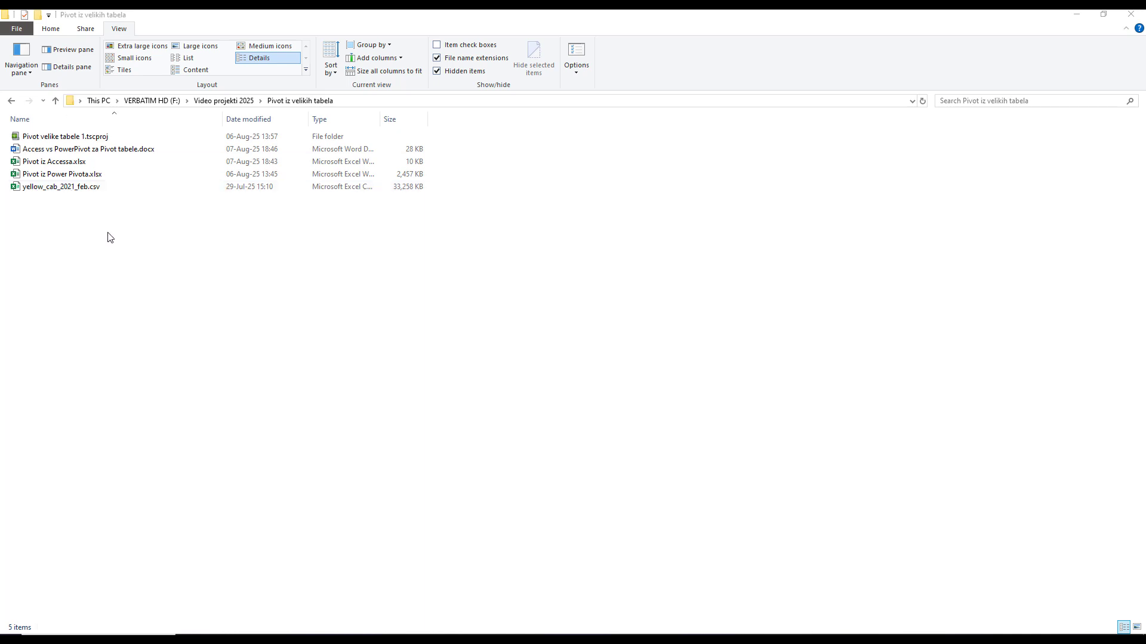
- Create a new Microsoft Access database named Taxi.accdb in the Pivot iz velikih tabela folder and open it in Access
right_click(142, 258)
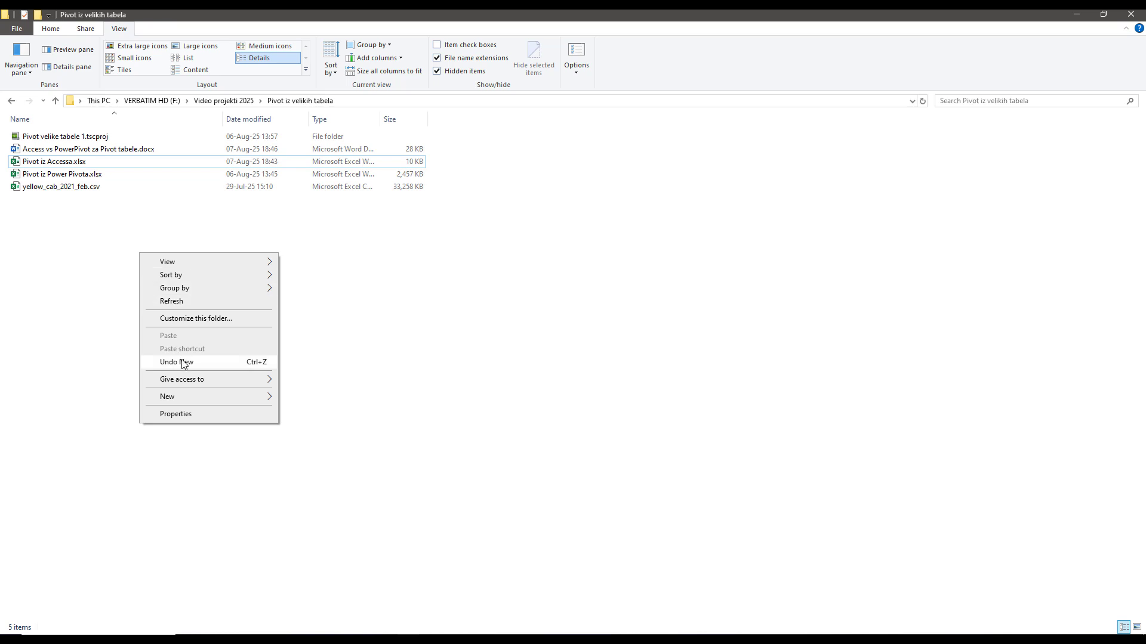
mouse_move(216, 398)
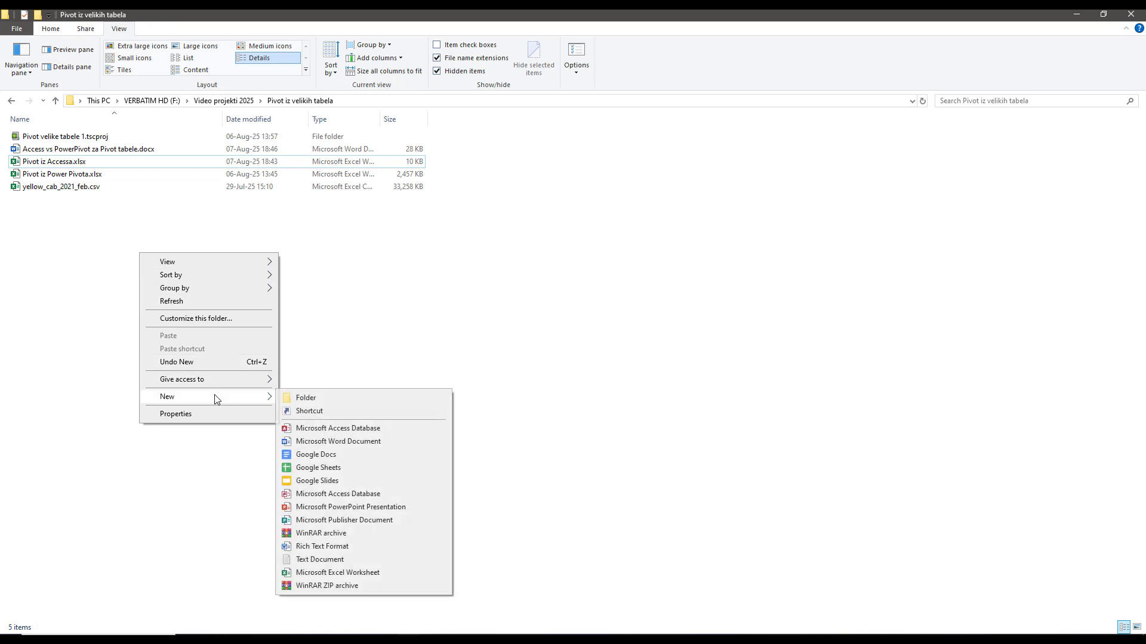
left_click(329, 429)
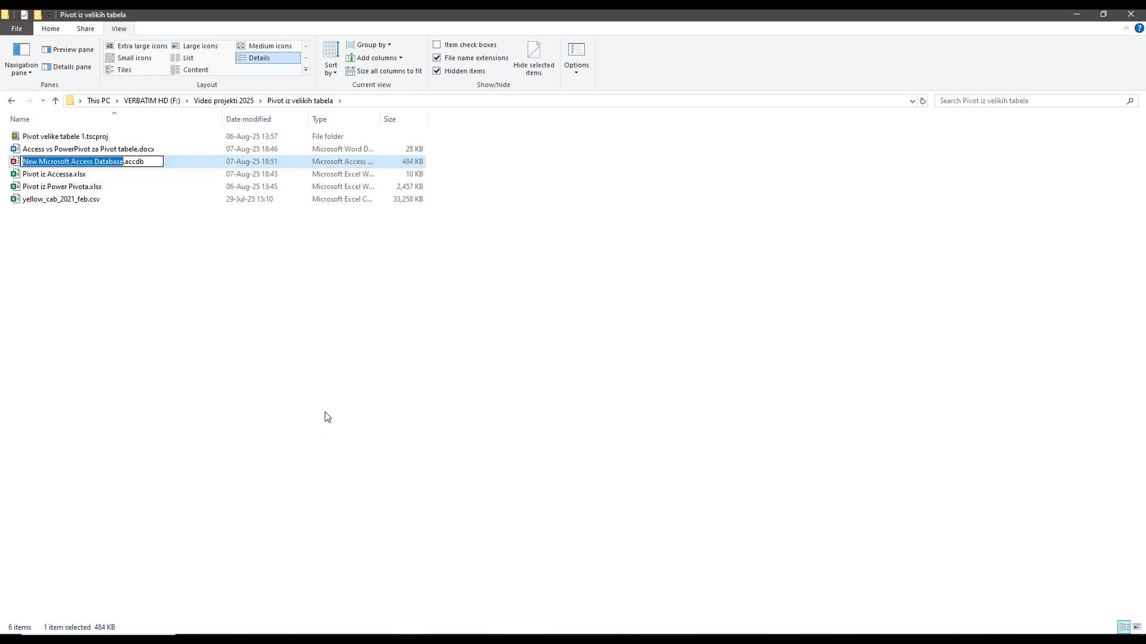
type("Taxi")
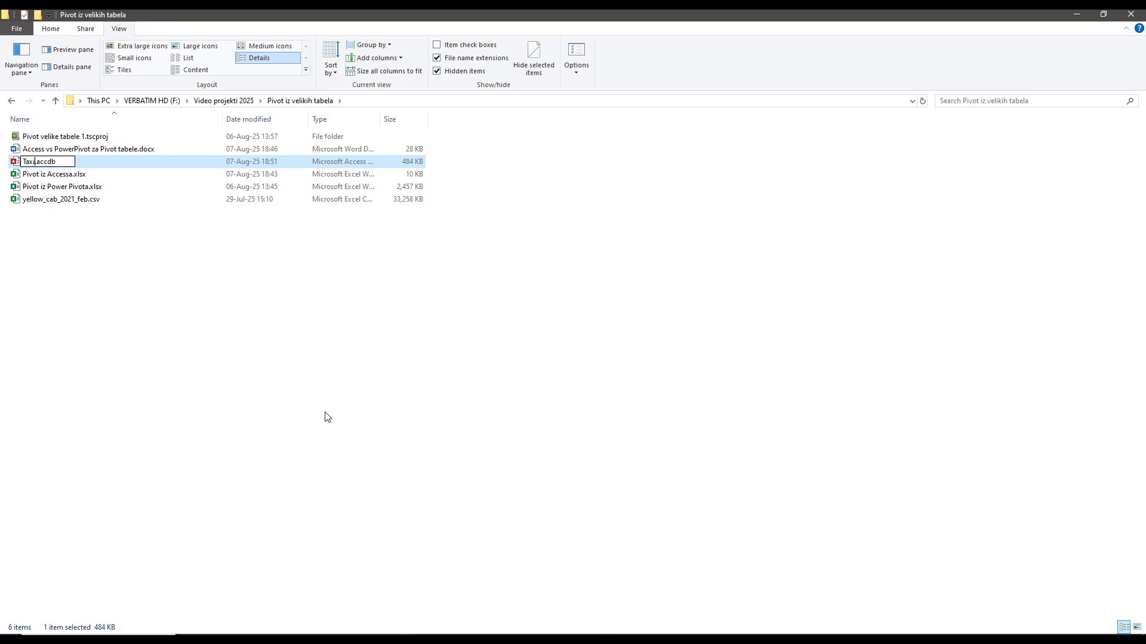
key("Return")
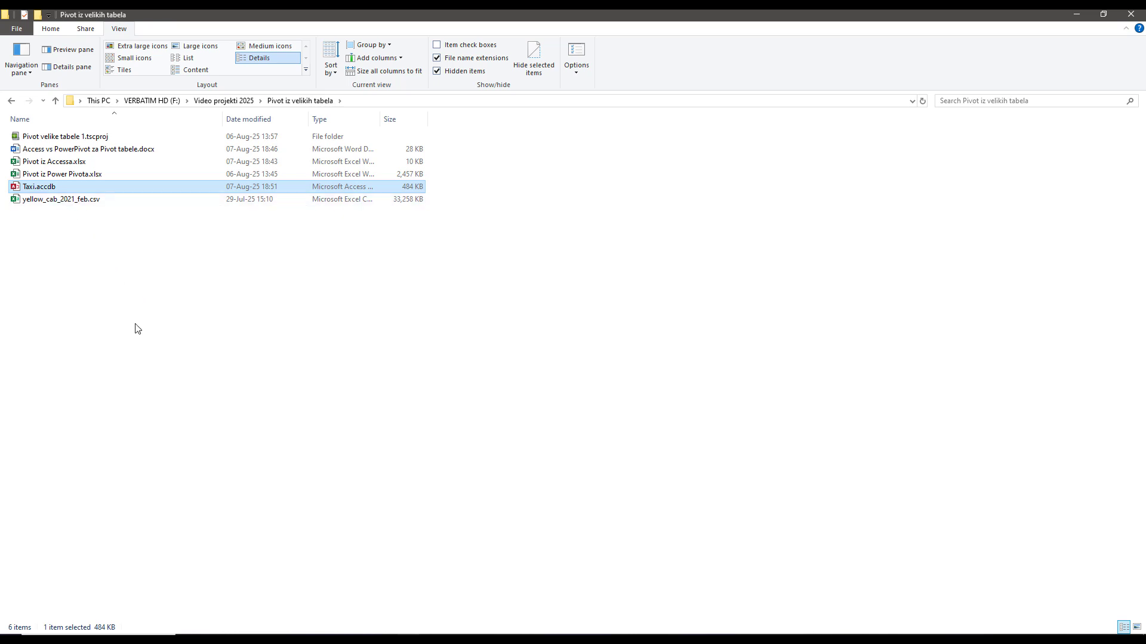
double_click(33, 188)
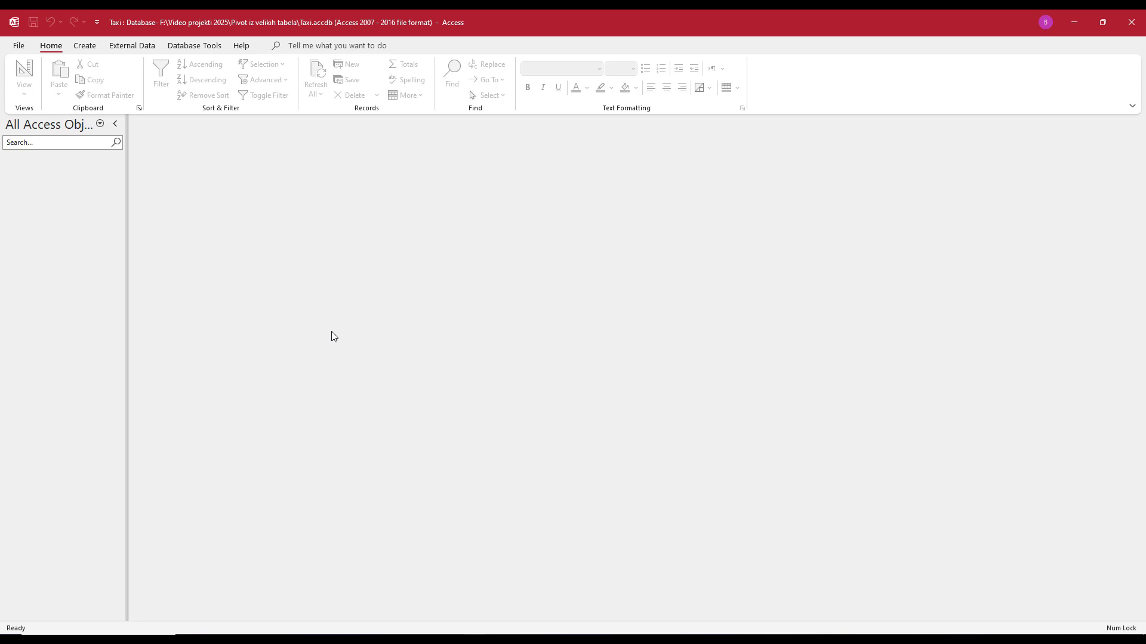
- Start a text file import into a new table, using yellow_cab_2021_feb.csv from F:\Video projekti 2025\Pivot iz velikih tabela as the source
left_click(133, 51)
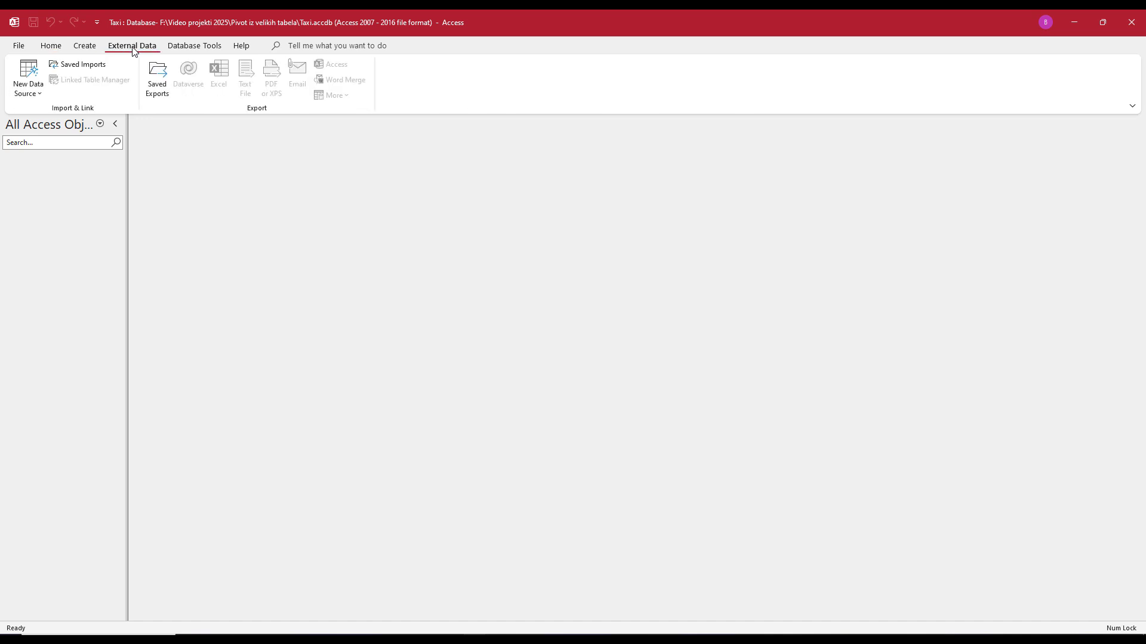
left_click(42, 97)
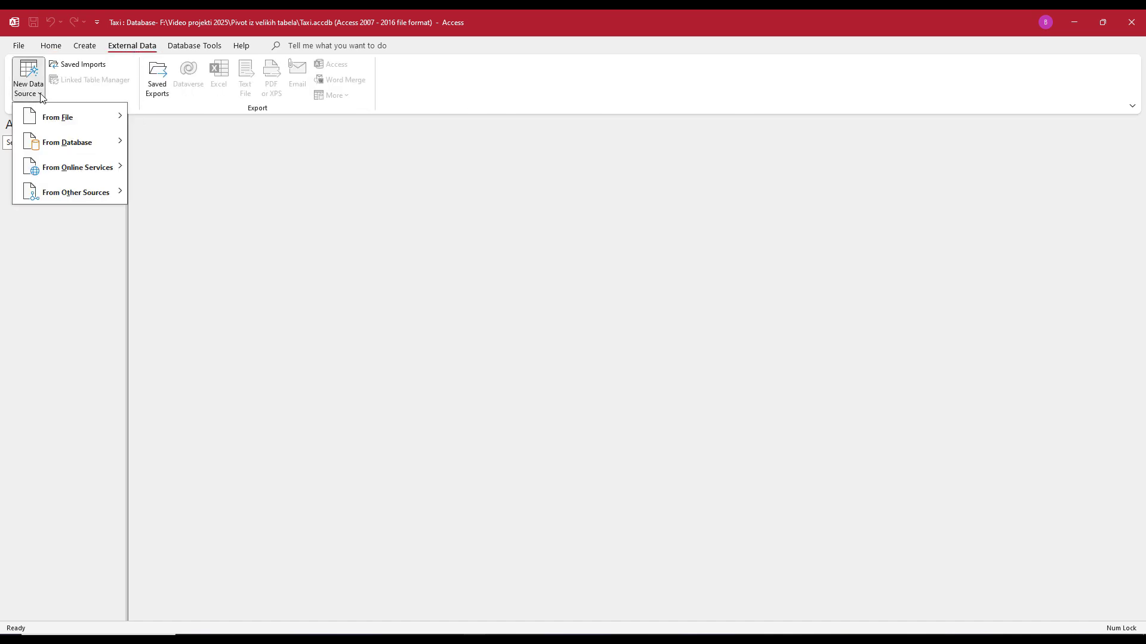
mouse_move(51, 129)
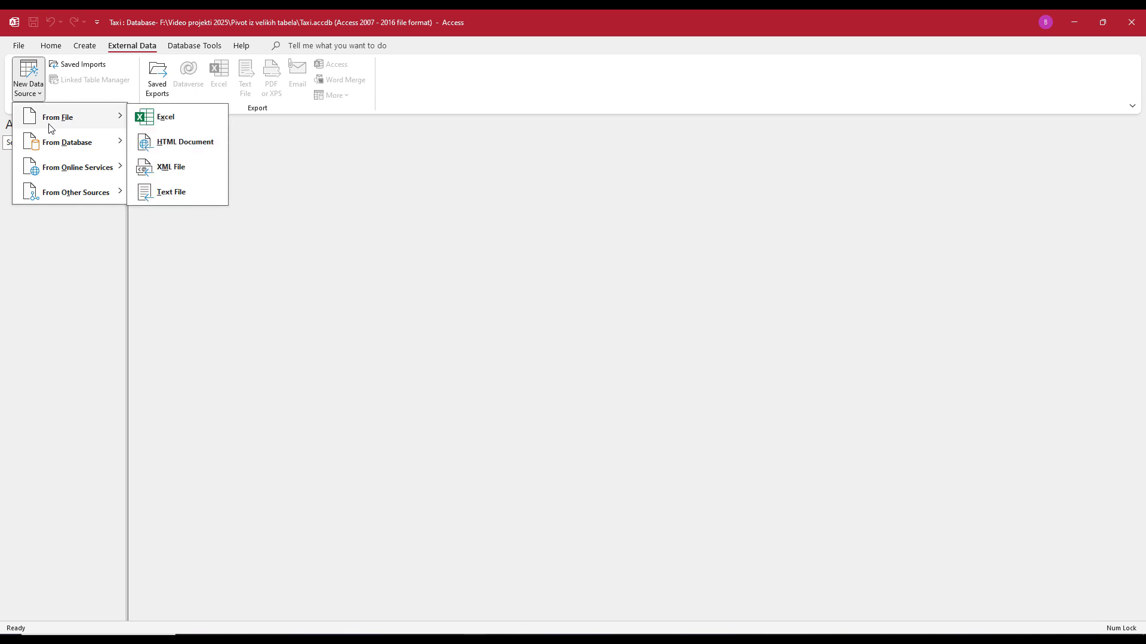
left_click(171, 194)
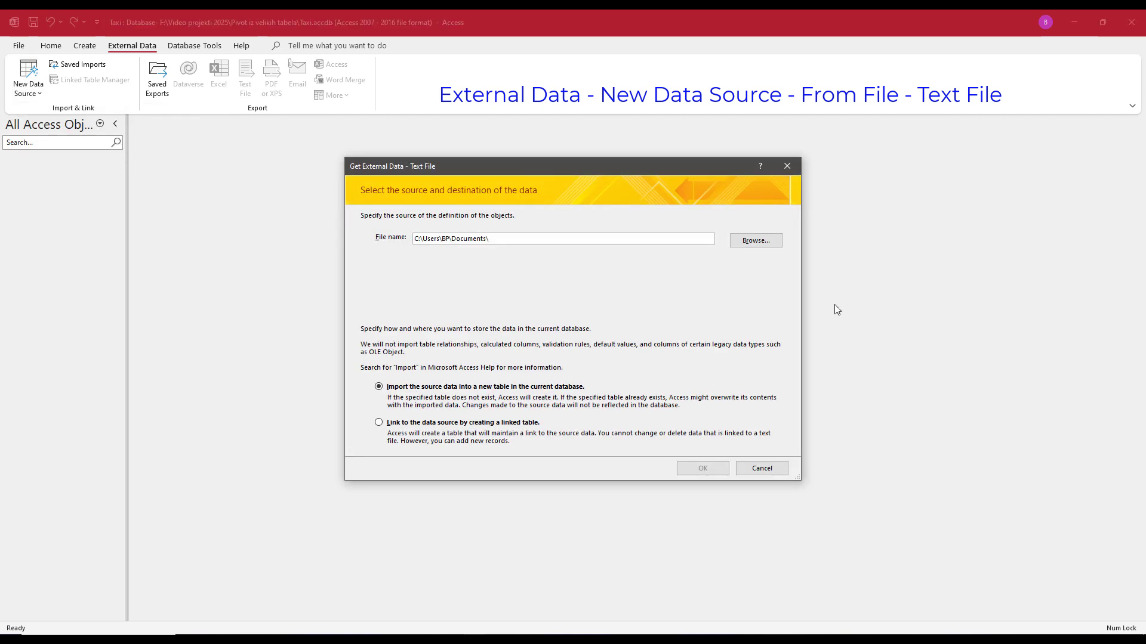
left_click(759, 246)
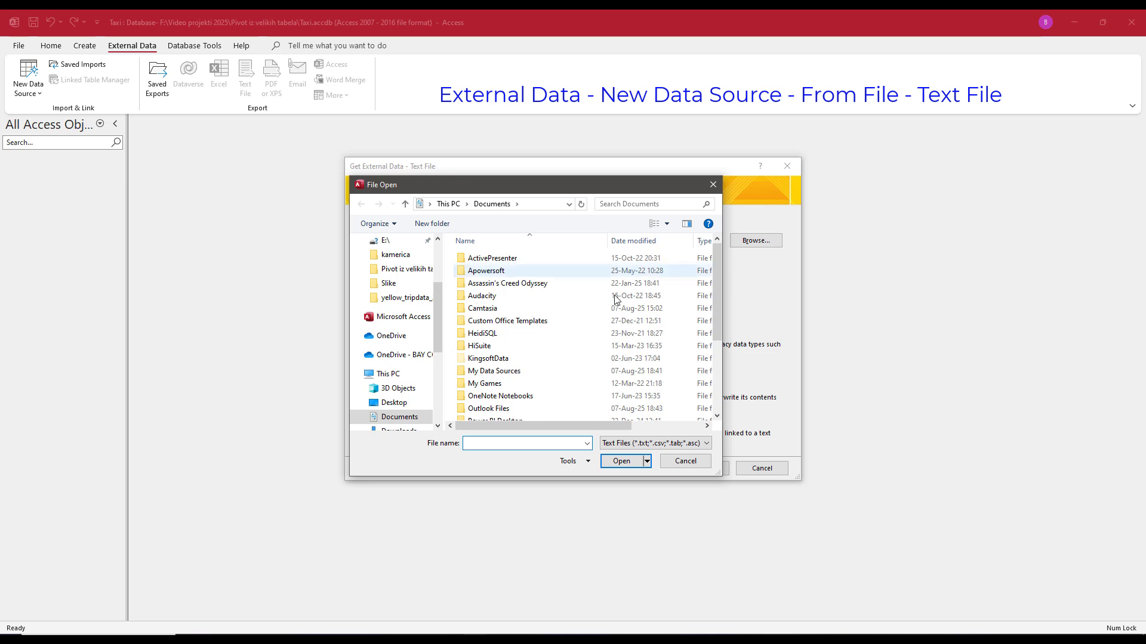
left_click_drag(435, 318, 436, 354)
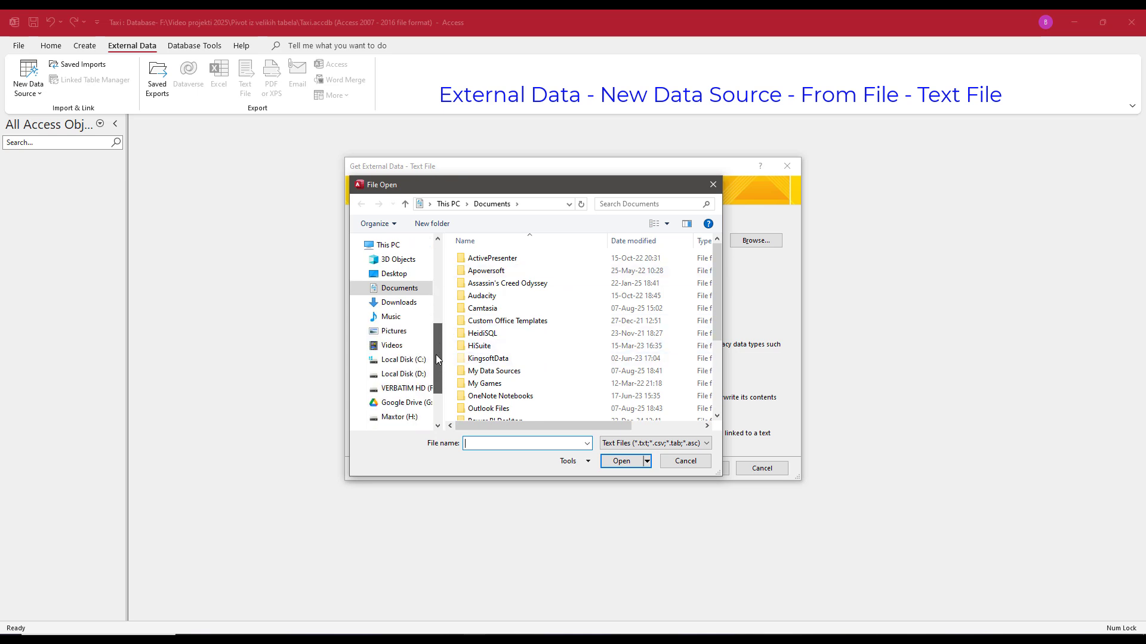
left_click(414, 389)
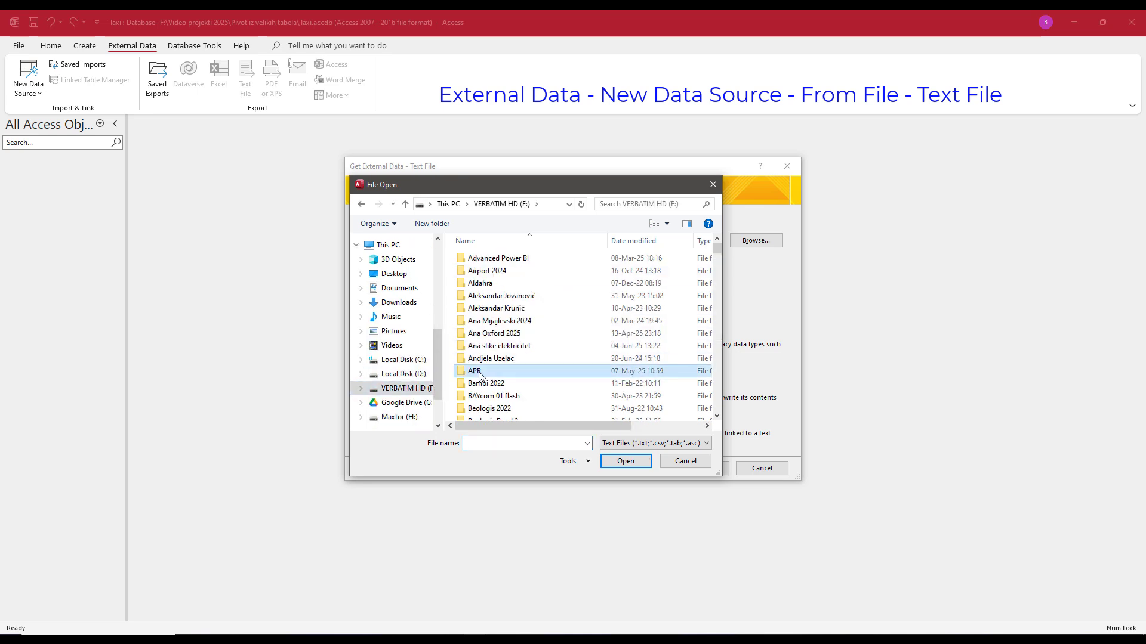
scroll(478, 371, "down", 15)
double_click(533, 343)
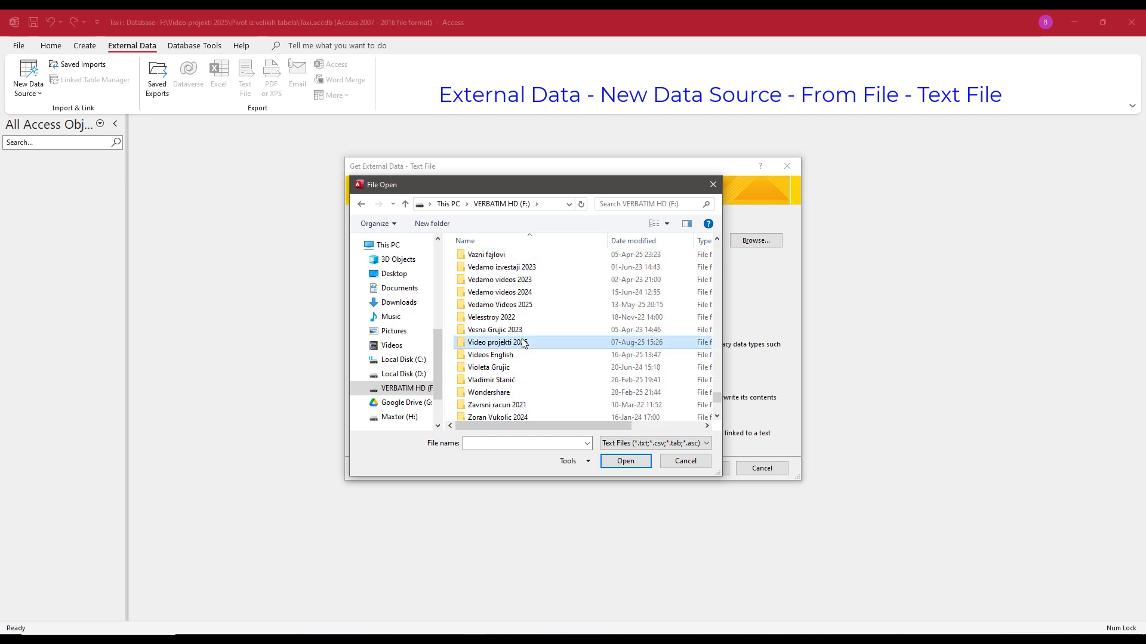
double_click(492, 346)
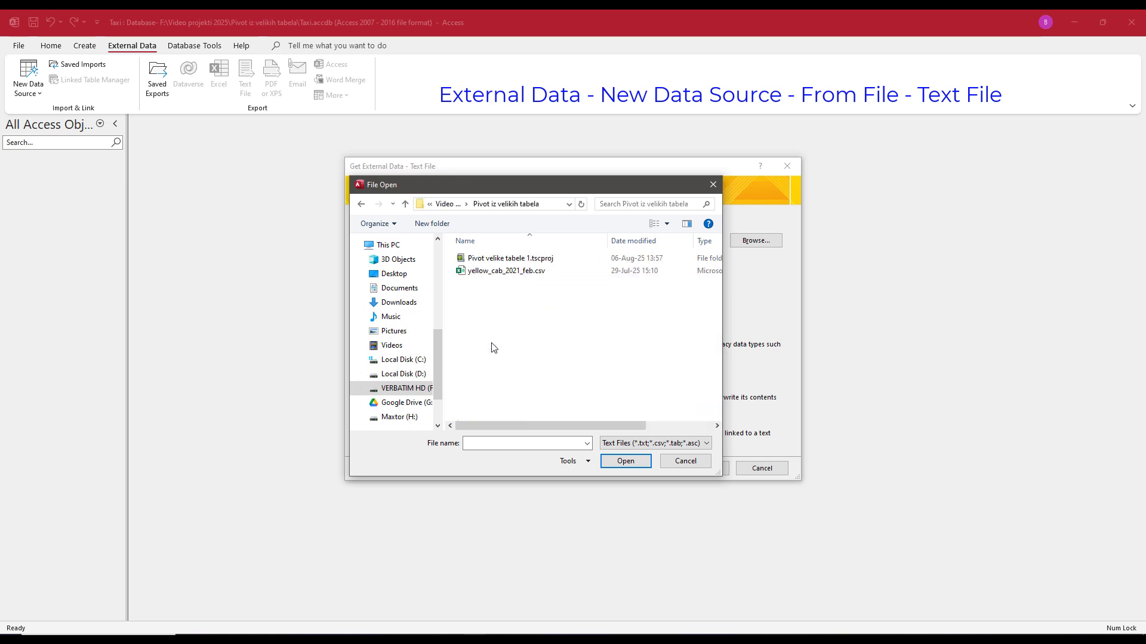
left_click(498, 273)
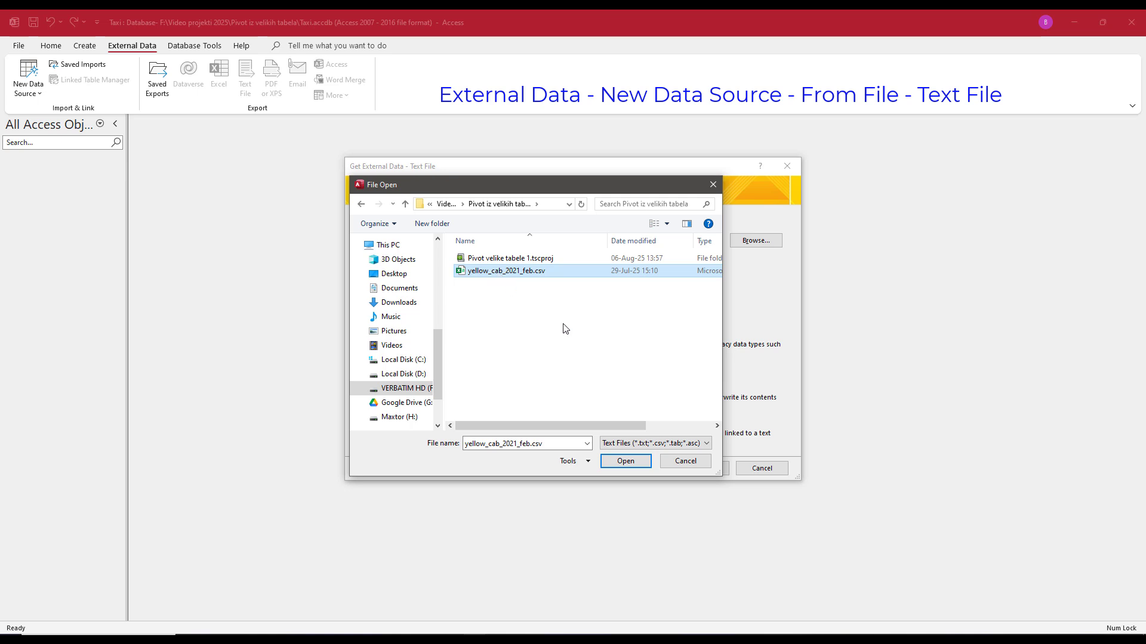
left_click(626, 461)
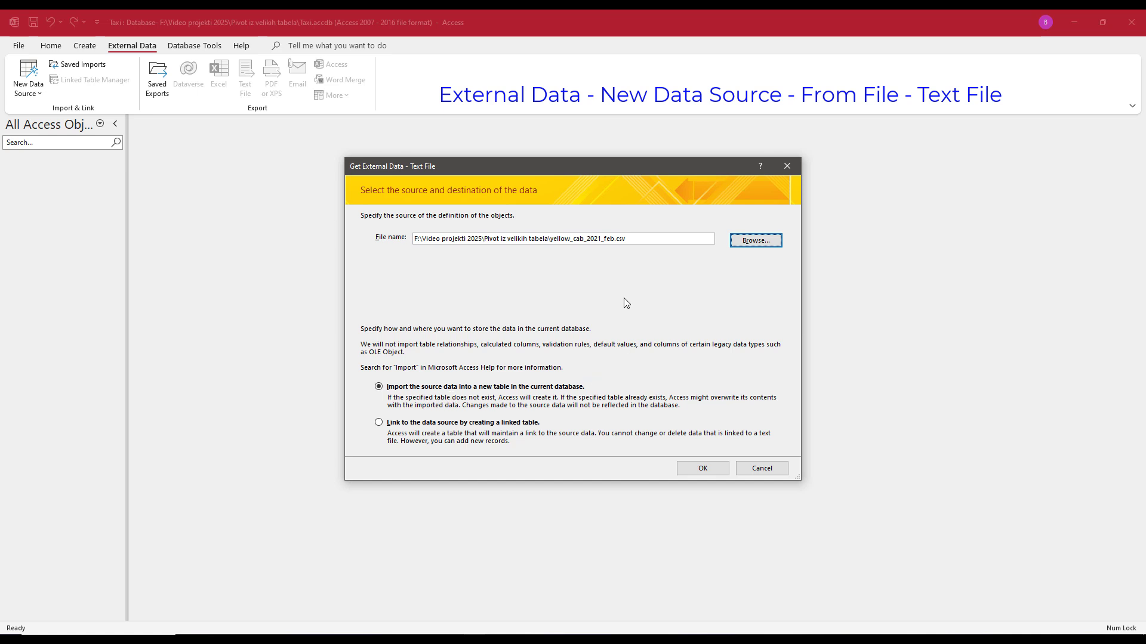
left_click(703, 469)
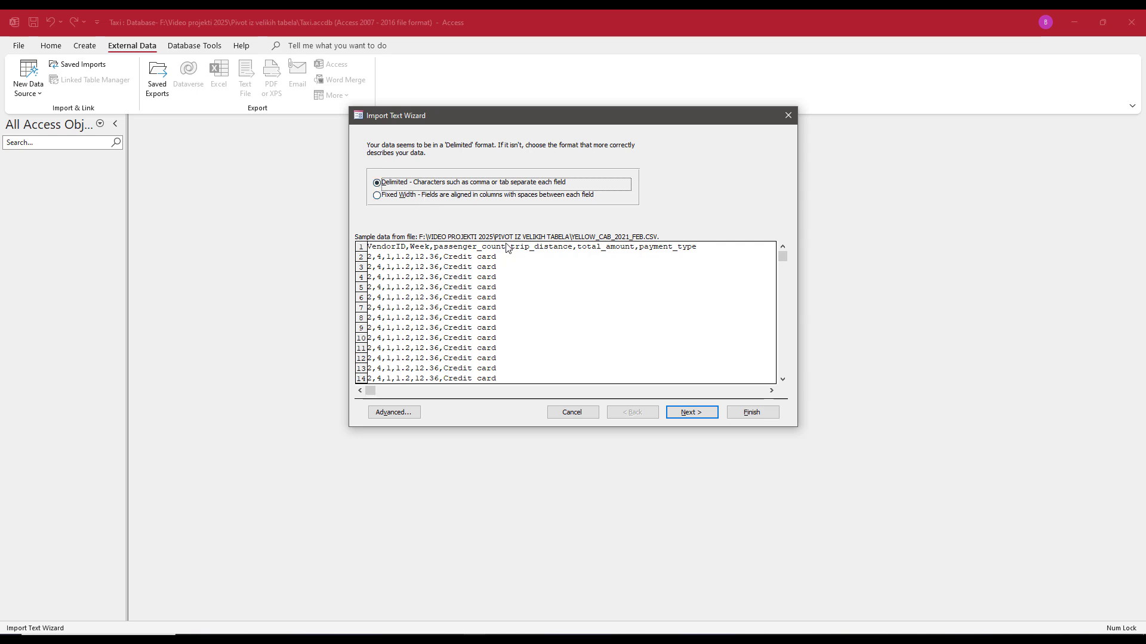
- Keep the data comma-delimited, use the first row as field names, and accept the default field options
left_click(690, 417)
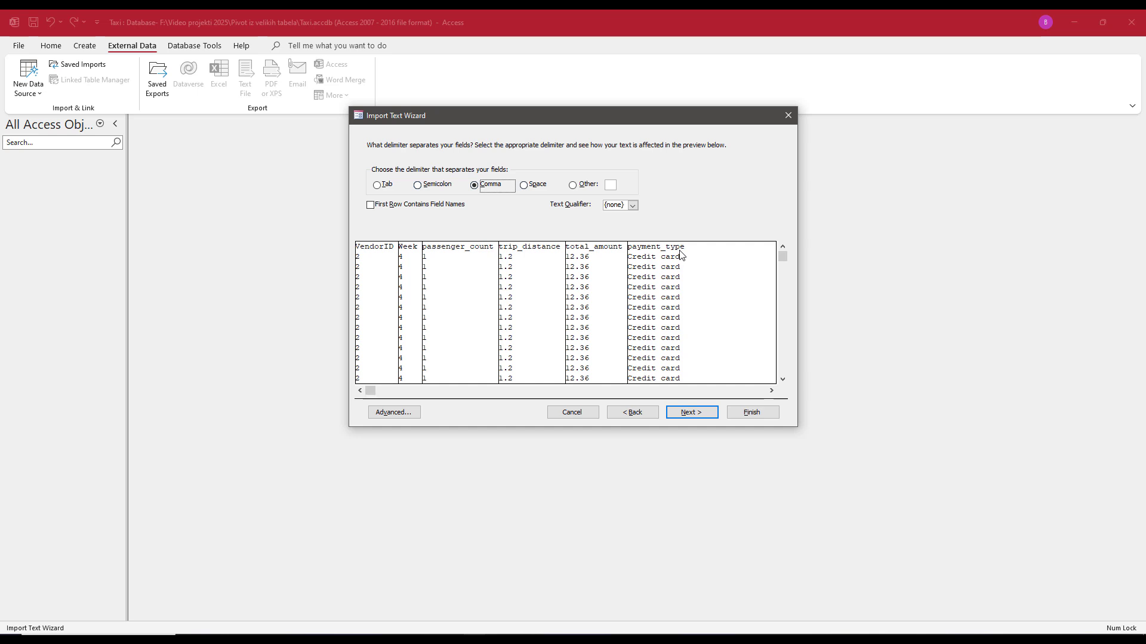
left_click(371, 206)
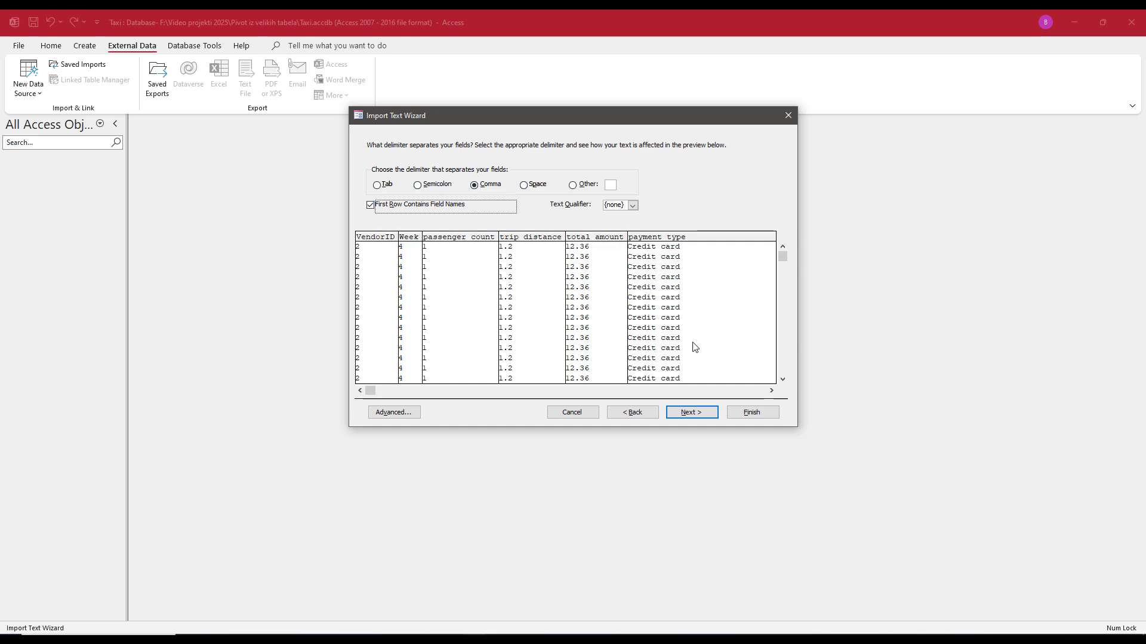
left_click(691, 413)
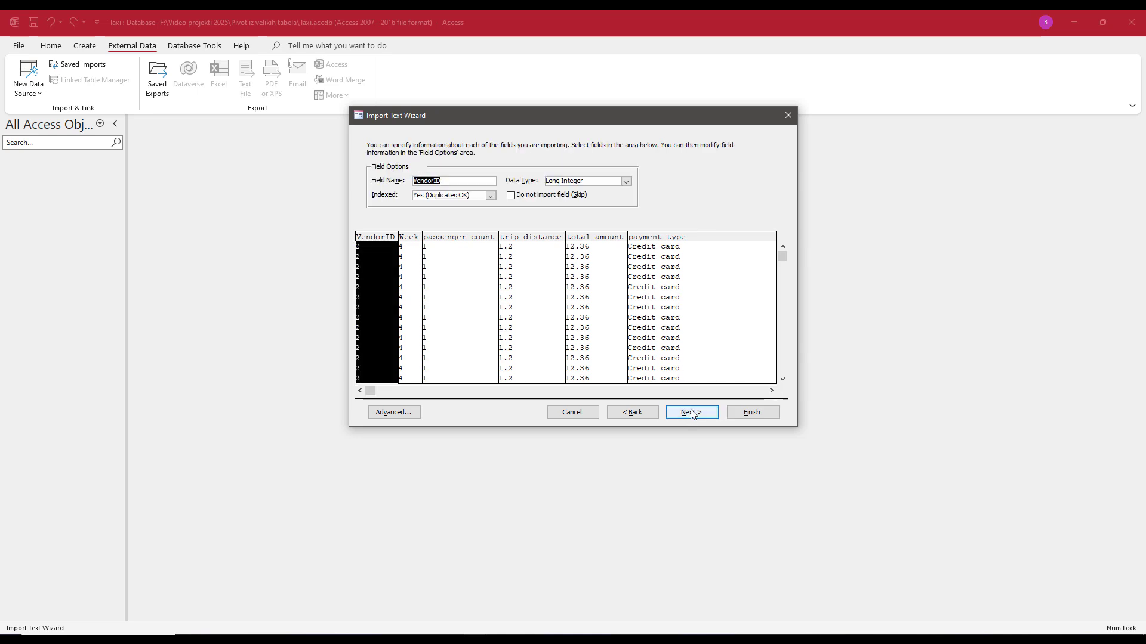
left_click(691, 413)
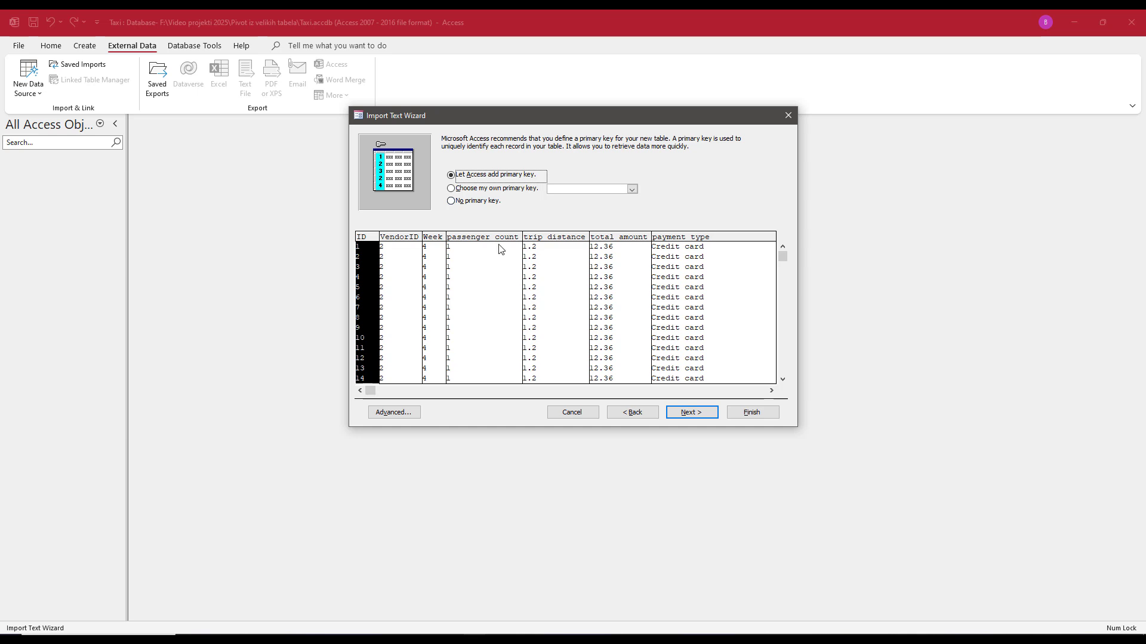
- Finish the import without a primary key into the table Yellow_cab_2021_feb, without saving the import steps, and open that table
left_click(452, 201)
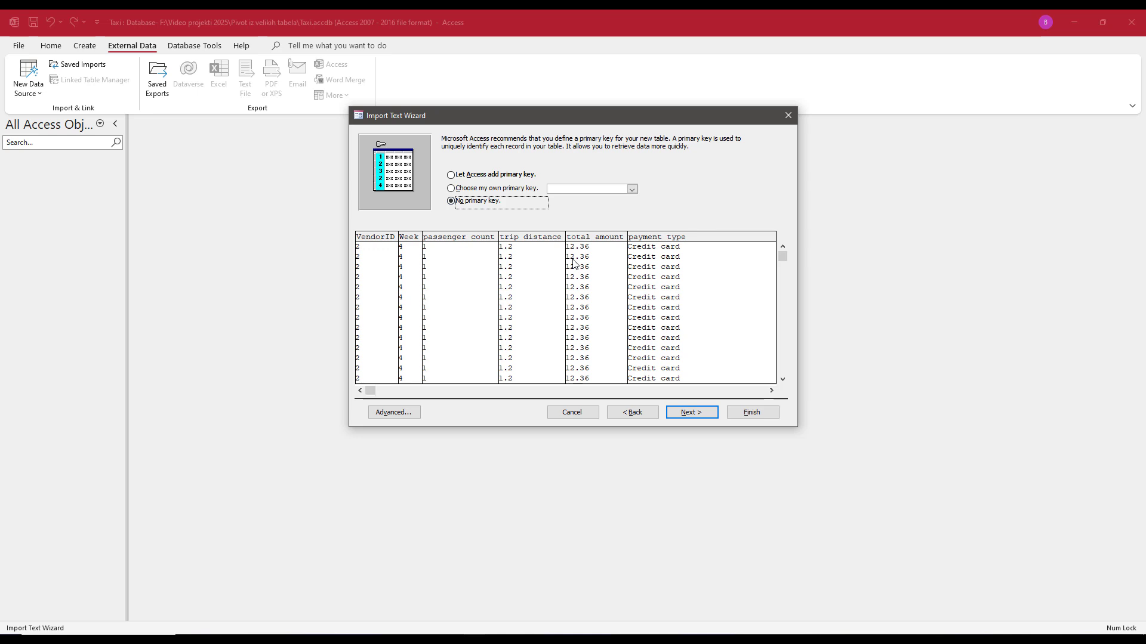
left_click(691, 413)
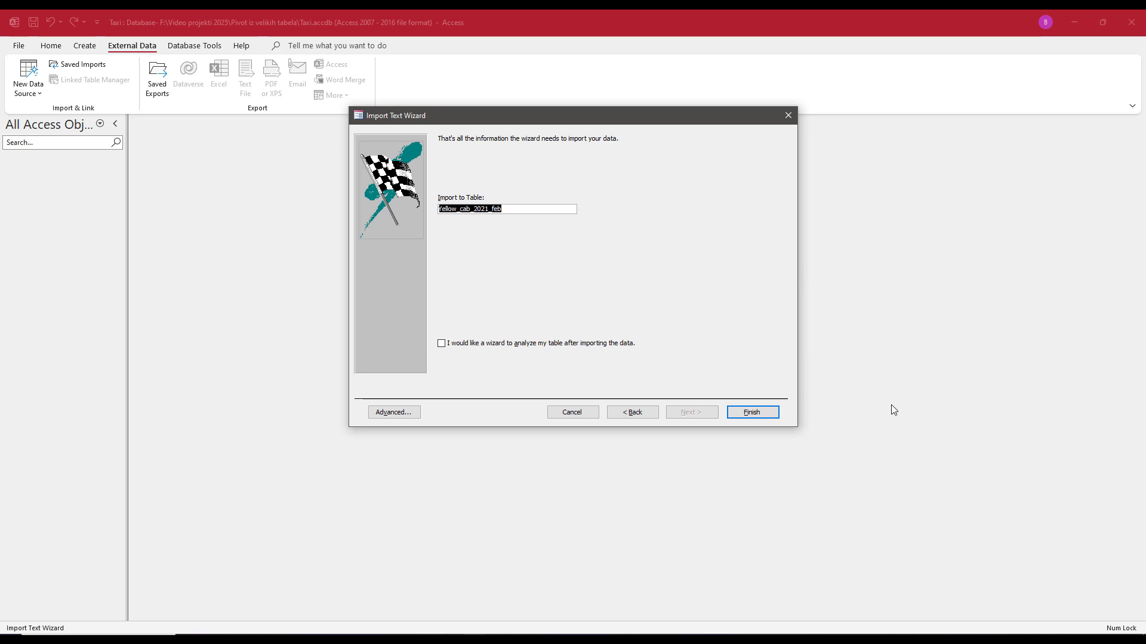
left_click(753, 413)
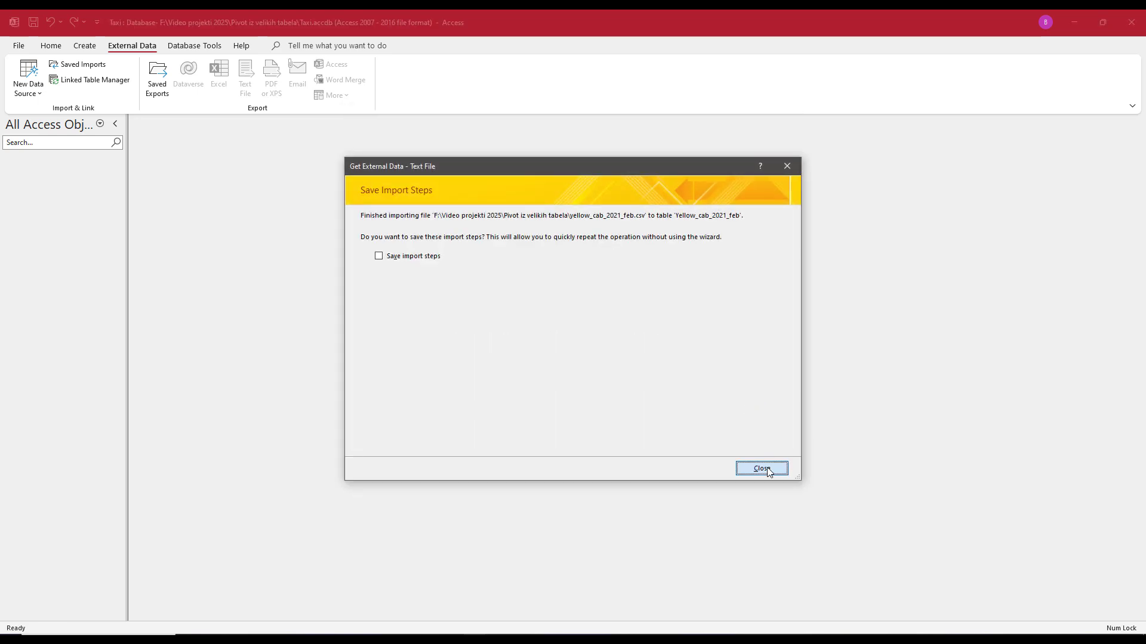
left_click(767, 468)
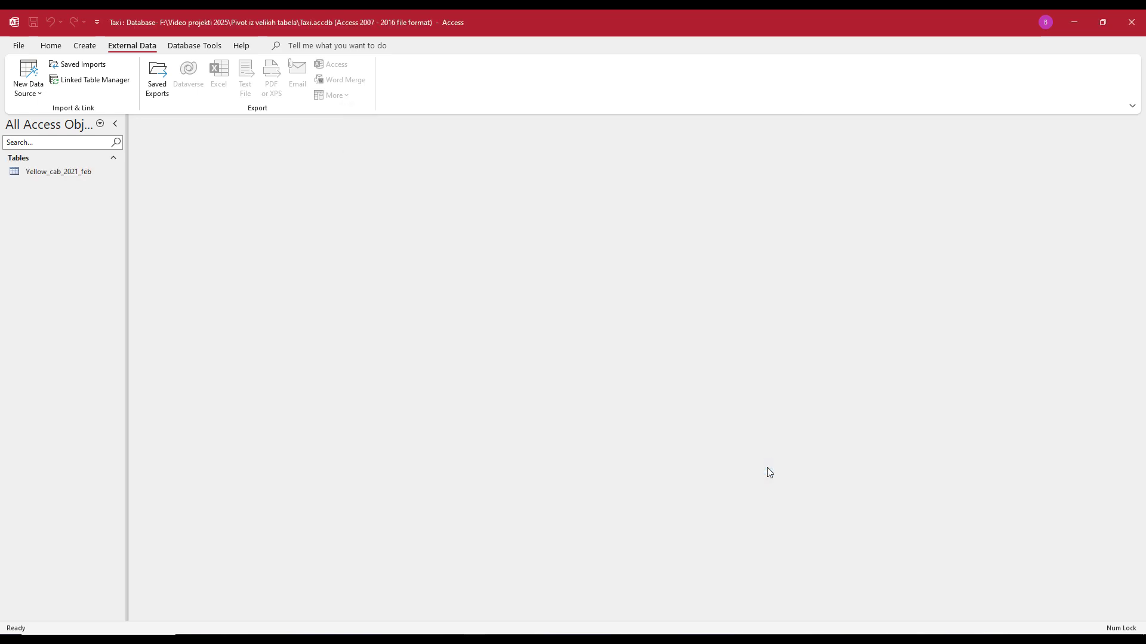
double_click(55, 174)
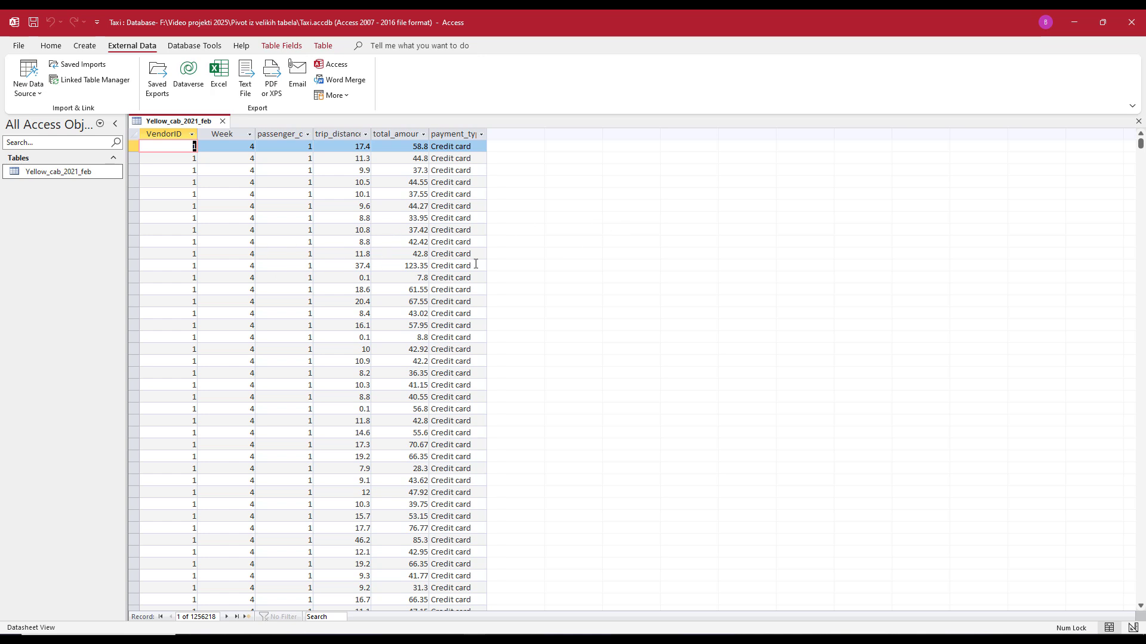
- Close the database, then open the workbook Pivot iz Accessa.xlsx in Excel and enable its external data connections
left_click(1131, 22)
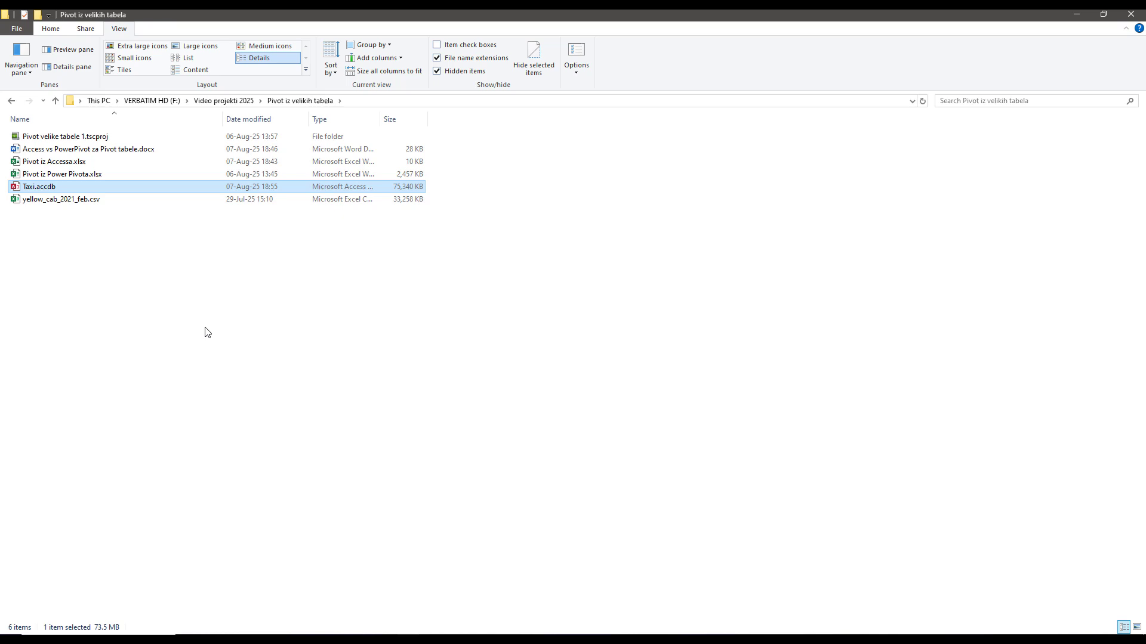
left_click(60, 161)
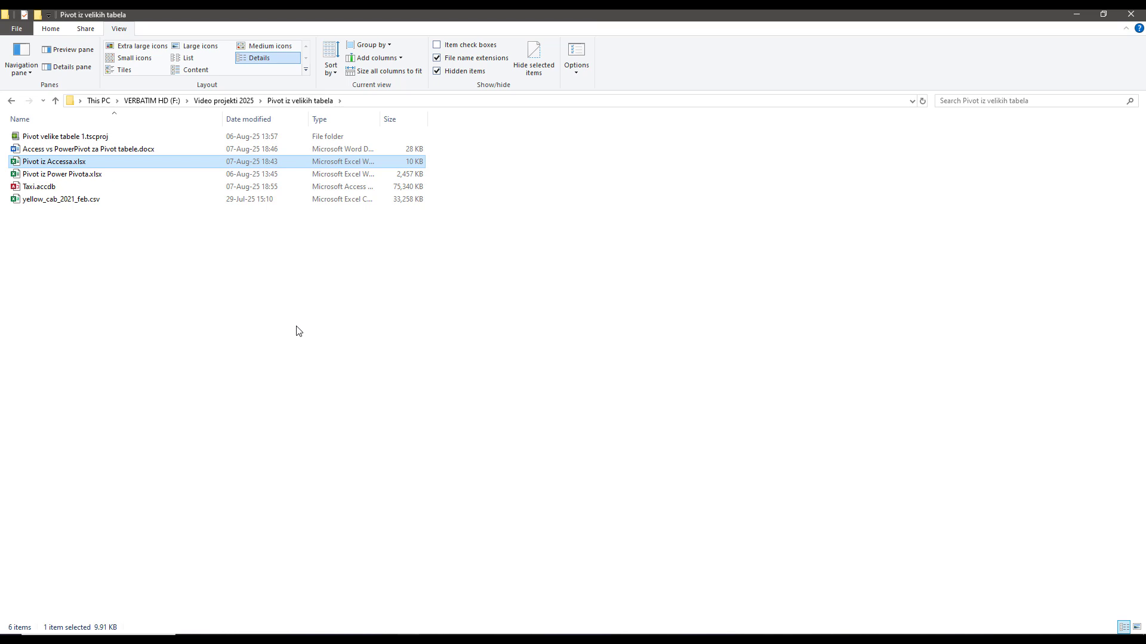
key("Return")
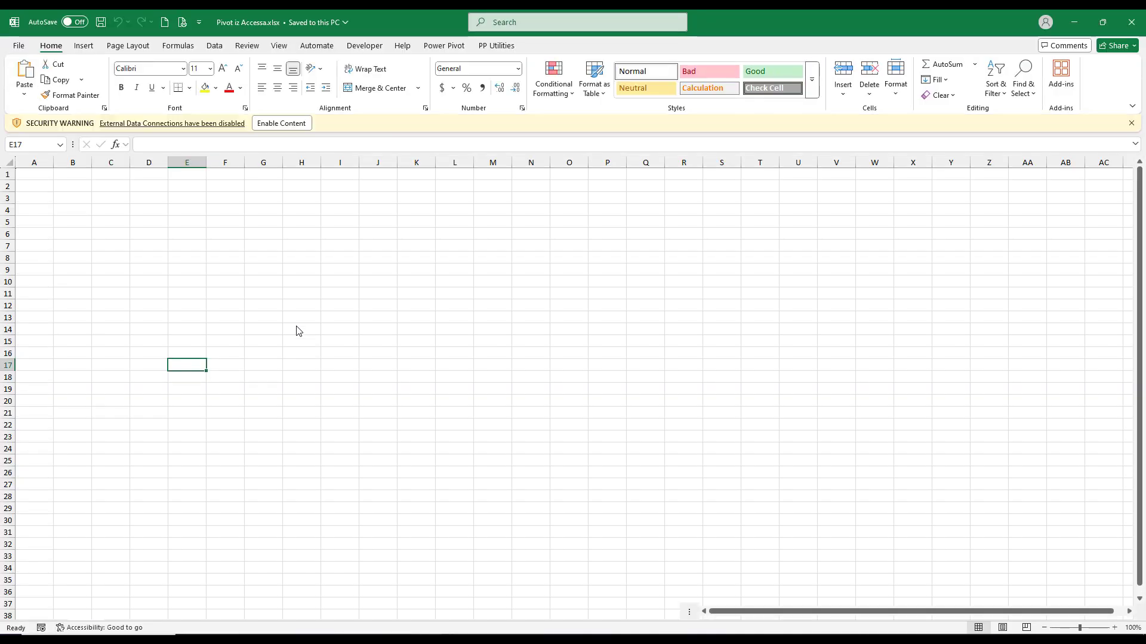
left_click(273, 125)
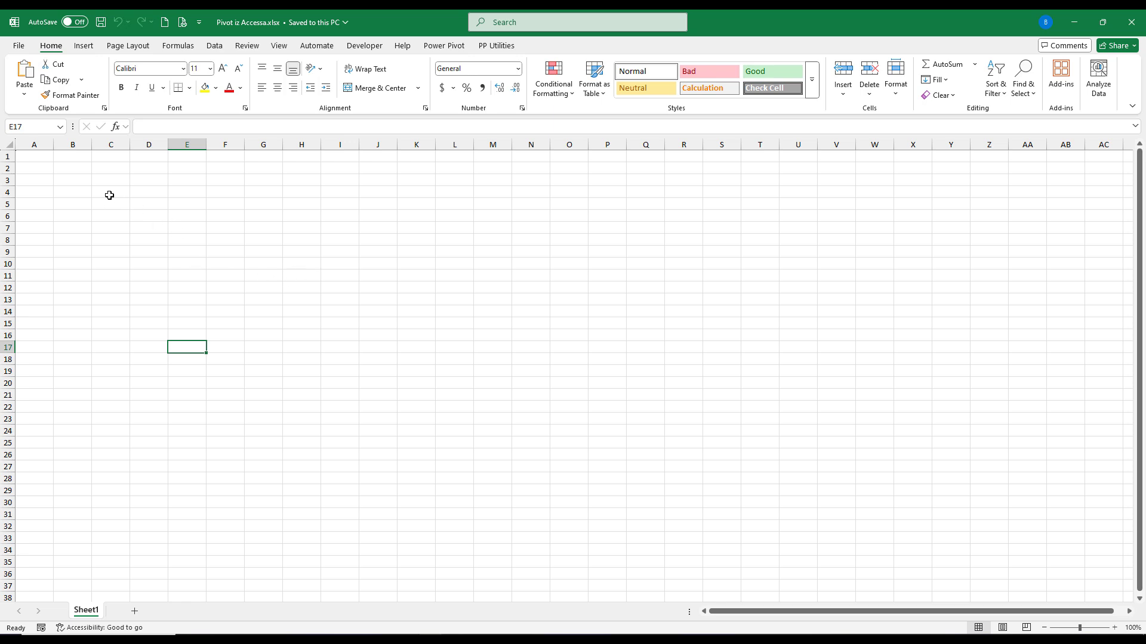
- Start a PivotTable at cell B2 from an external data source and browse for a source beyond the existing connections
left_click(72, 168)
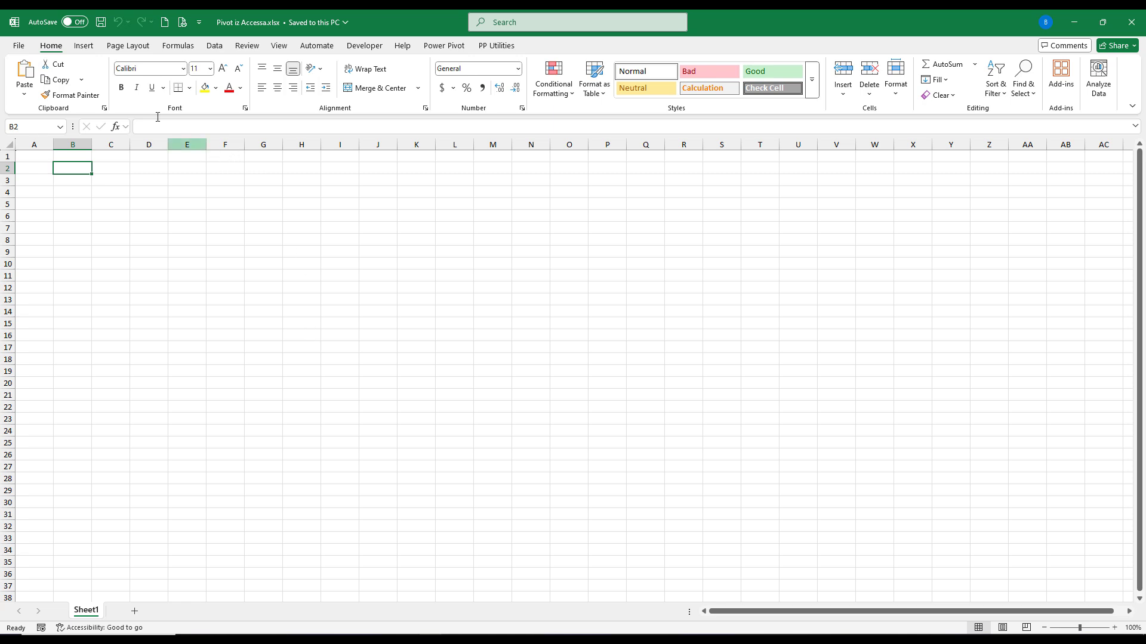
left_click(83, 48)
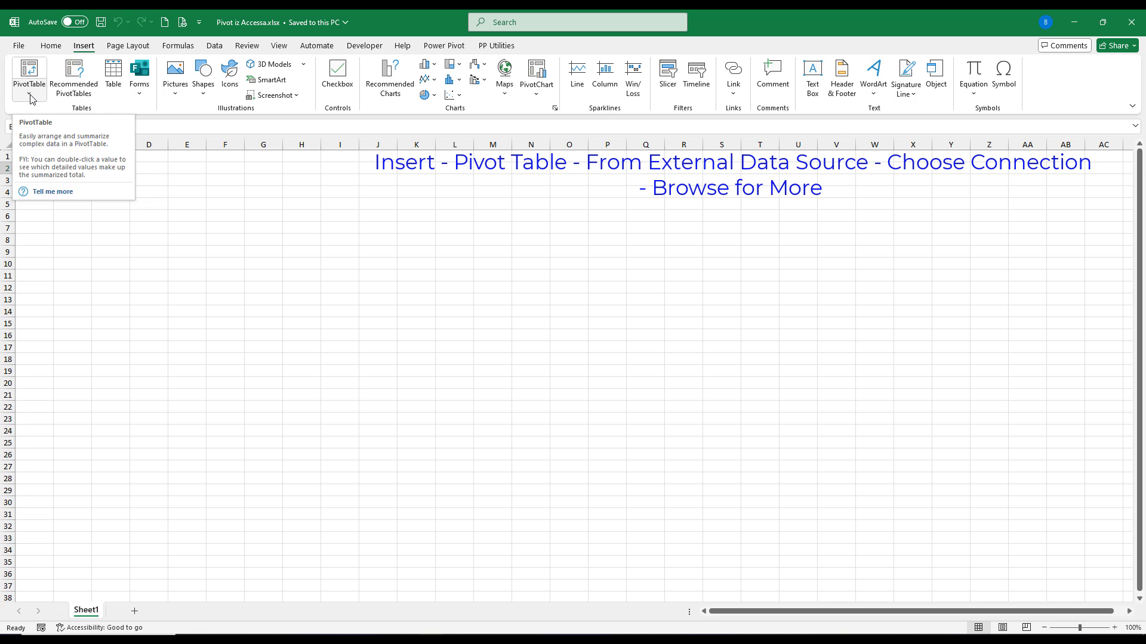
left_click(30, 96)
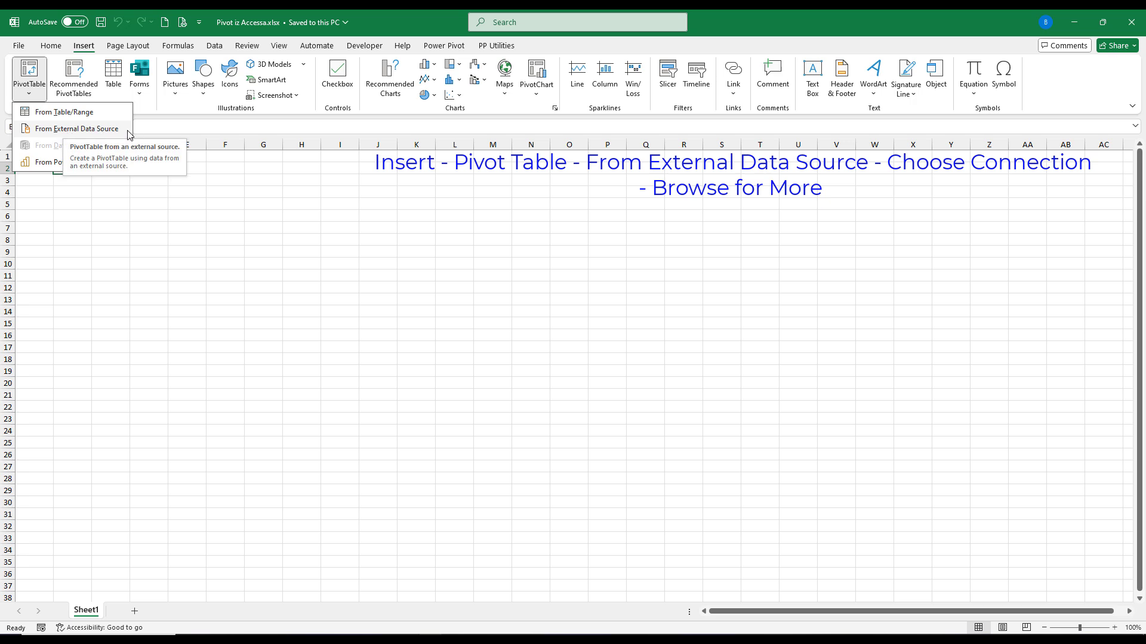
left_click(64, 129)
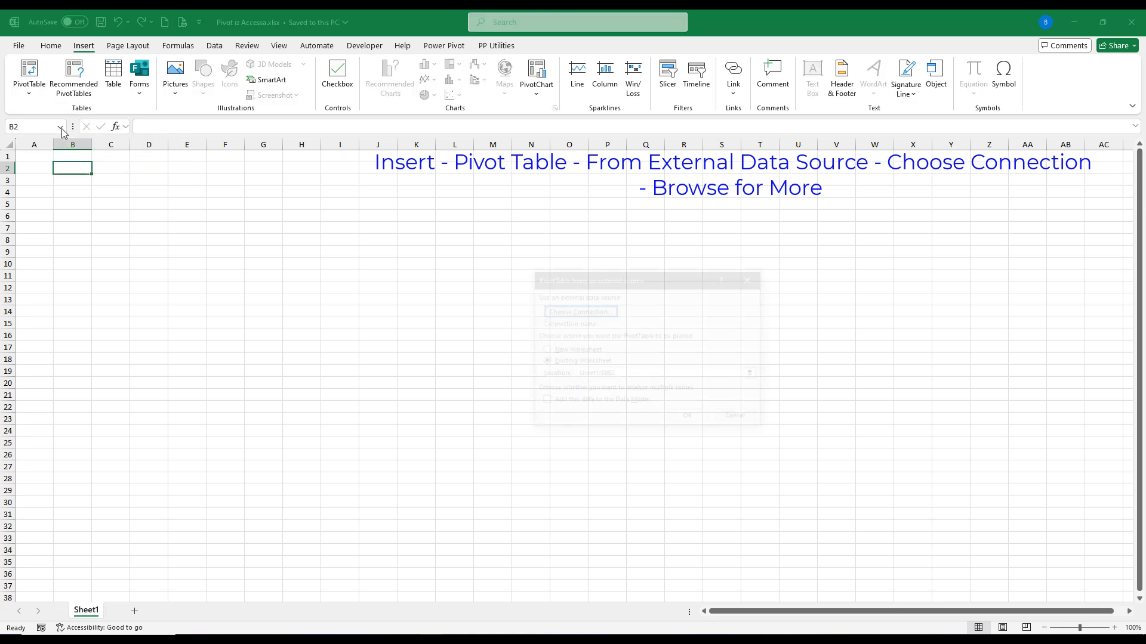
left_click(580, 312)
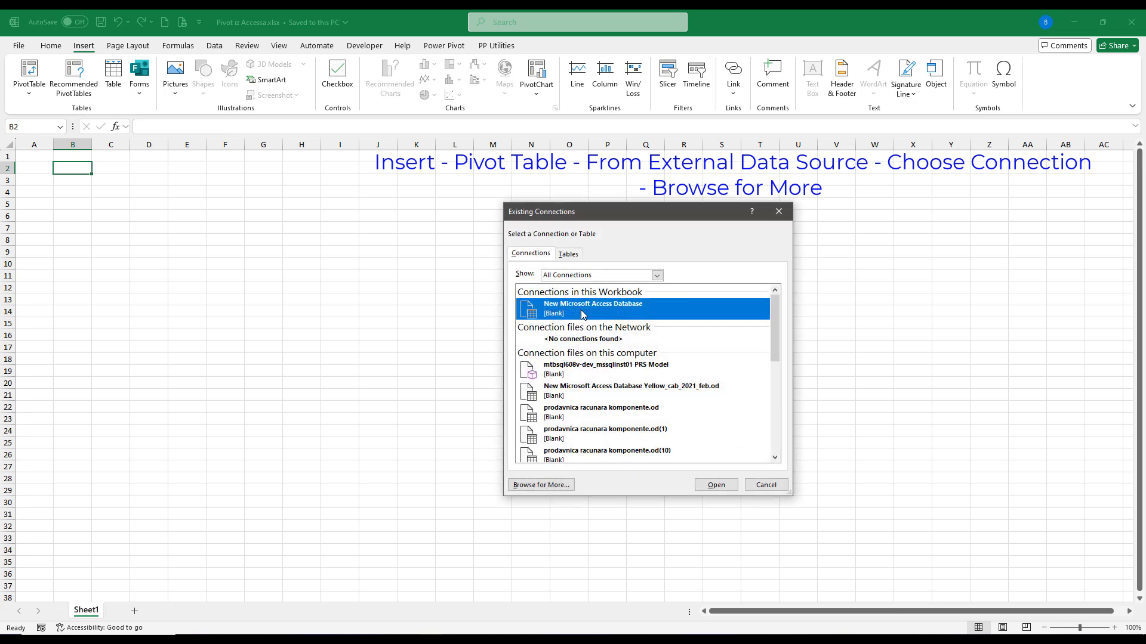
left_click(540, 485)
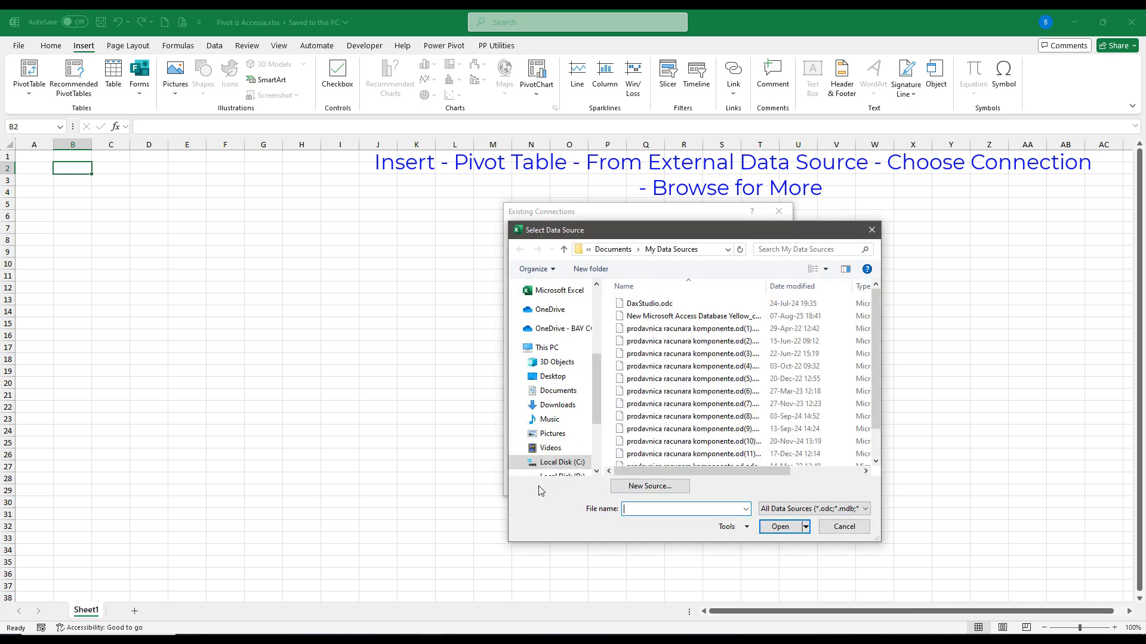
- Connect to Taxi.accdb in F:\Video projekti 2025\Pivot iz velikih tabela and create the PivotTable in the existing worksheet at Sheet1!$B$2
left_click_drag(593, 392, 596, 424)
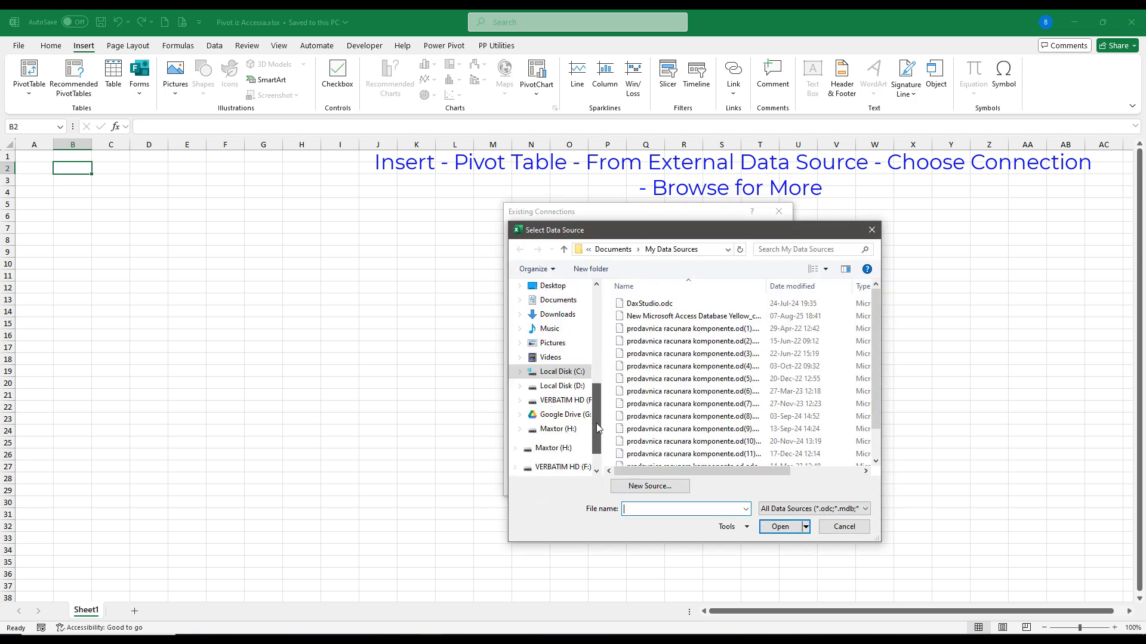
left_click(570, 400)
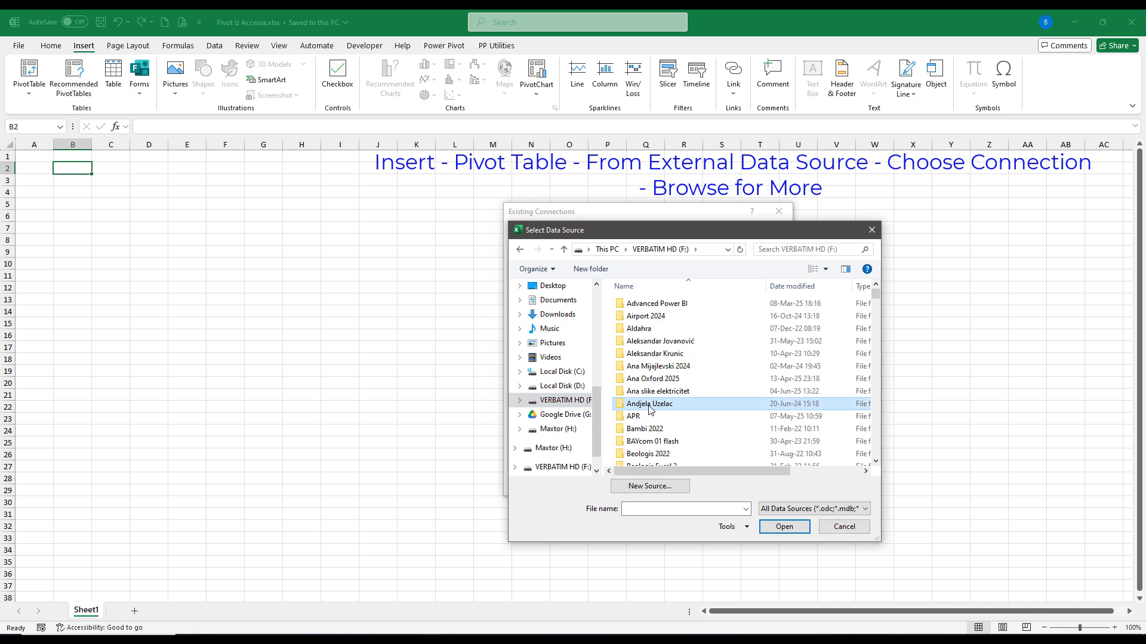
scroll(651, 409, "down", 15)
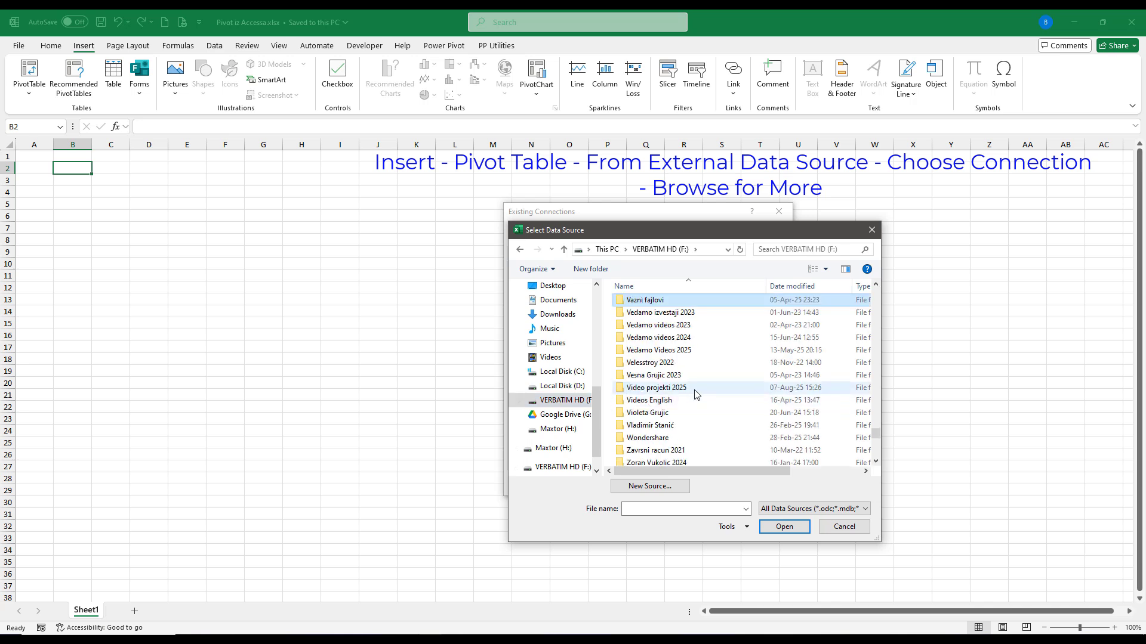
double_click(659, 389)
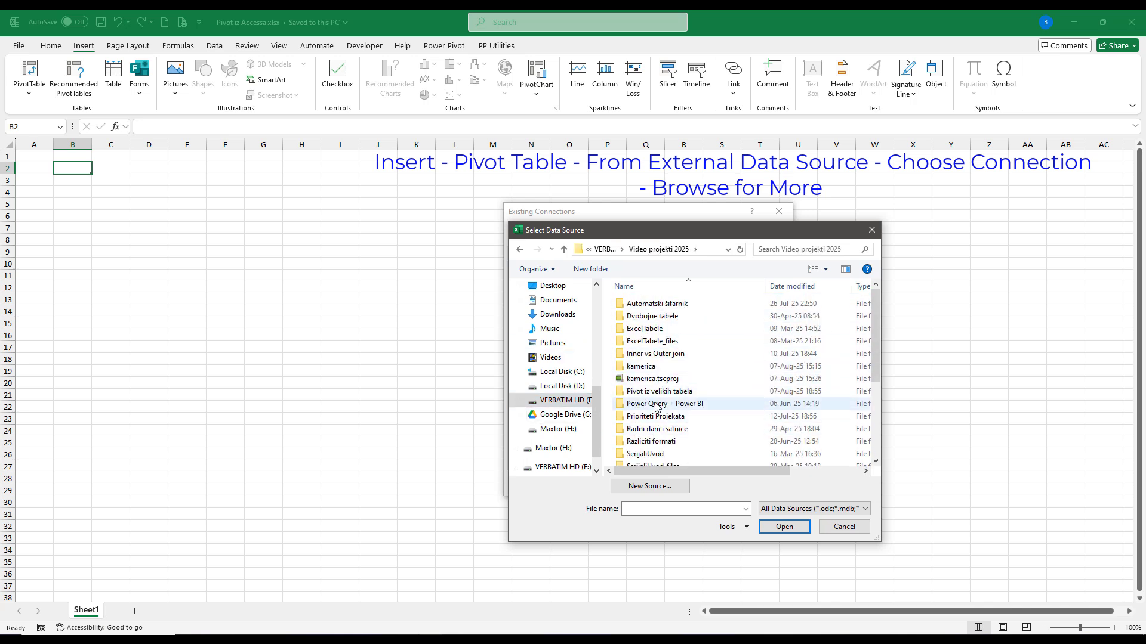
double_click(656, 394)
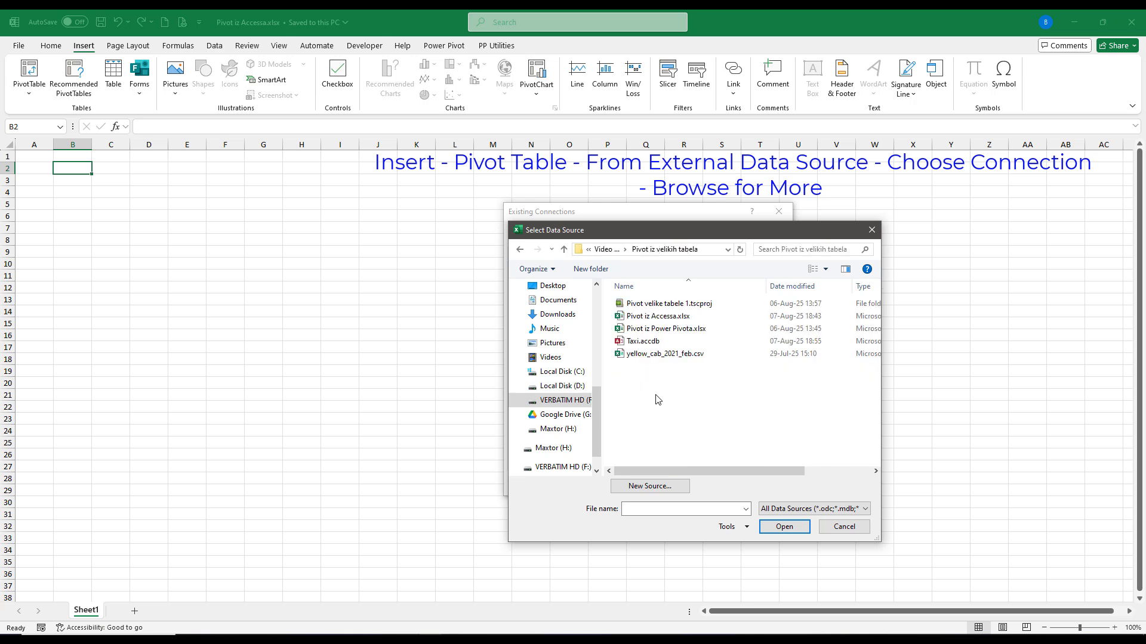
left_click(638, 347)
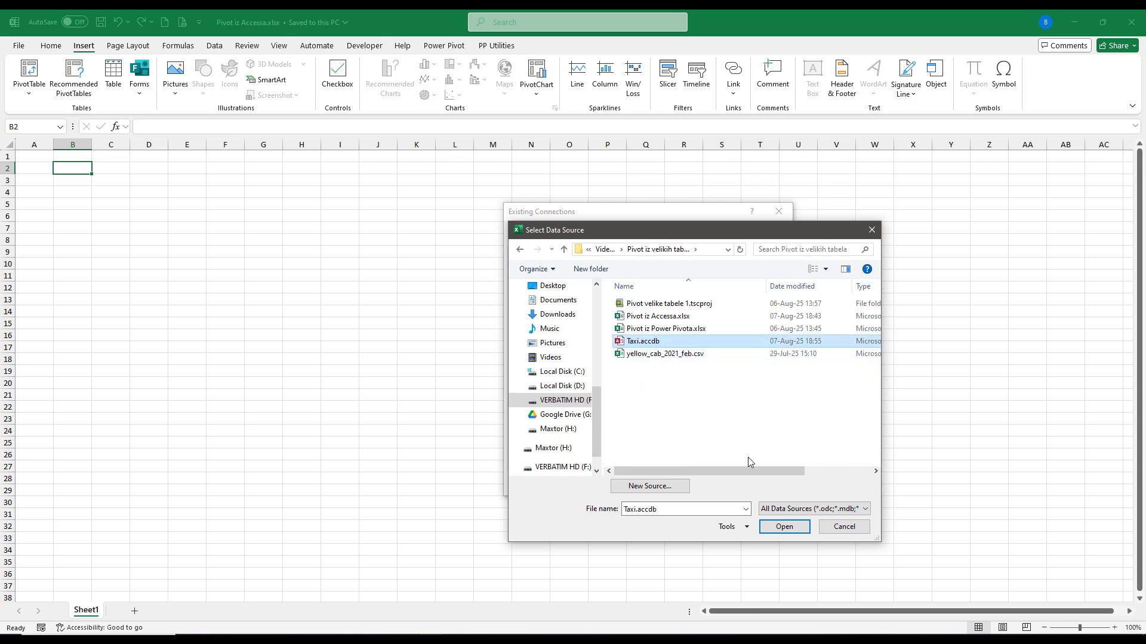
left_click(787, 530)
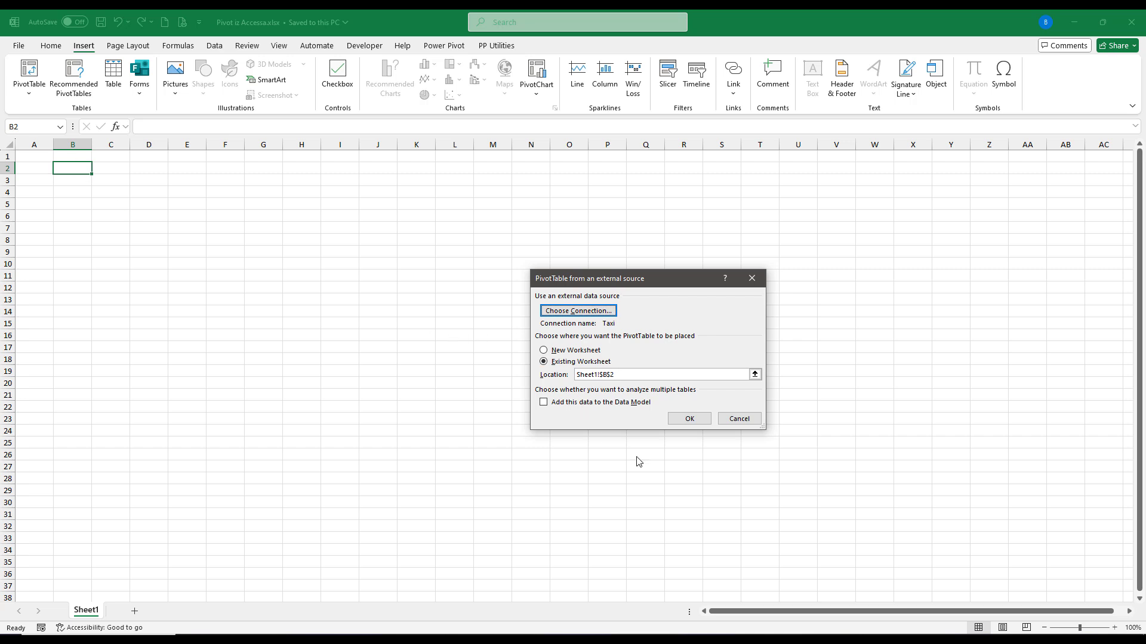
left_click(689, 421)
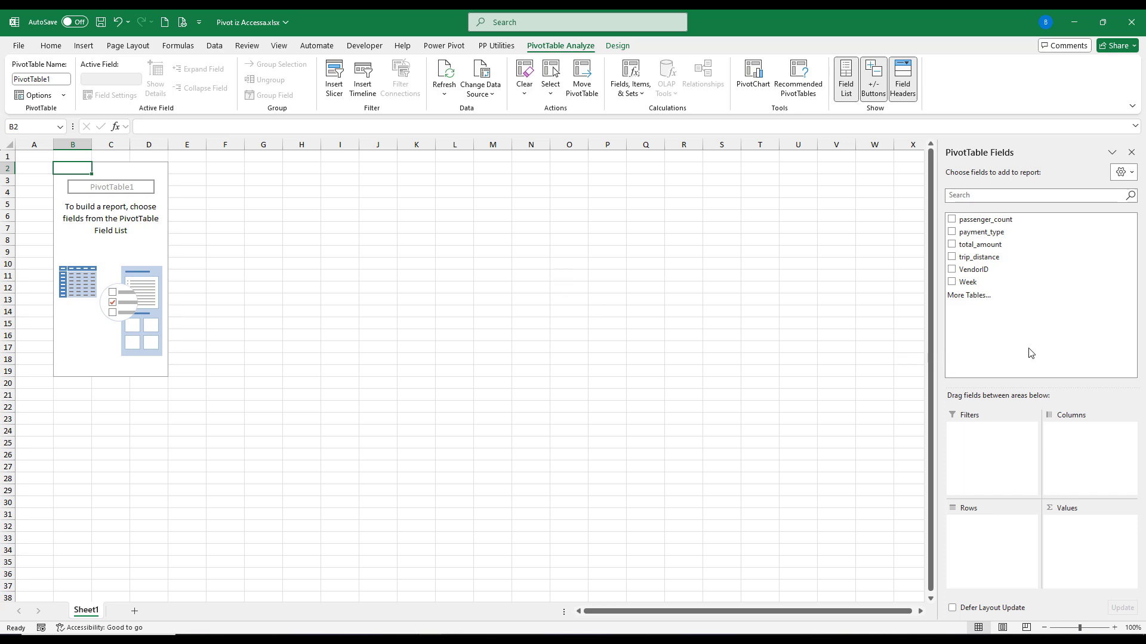
- Lay out the PivotTable with Week and payment_type as rows and the sums of passenger_count, trip_distance and total_amount as values
left_click_drag(969, 284, 988, 538)
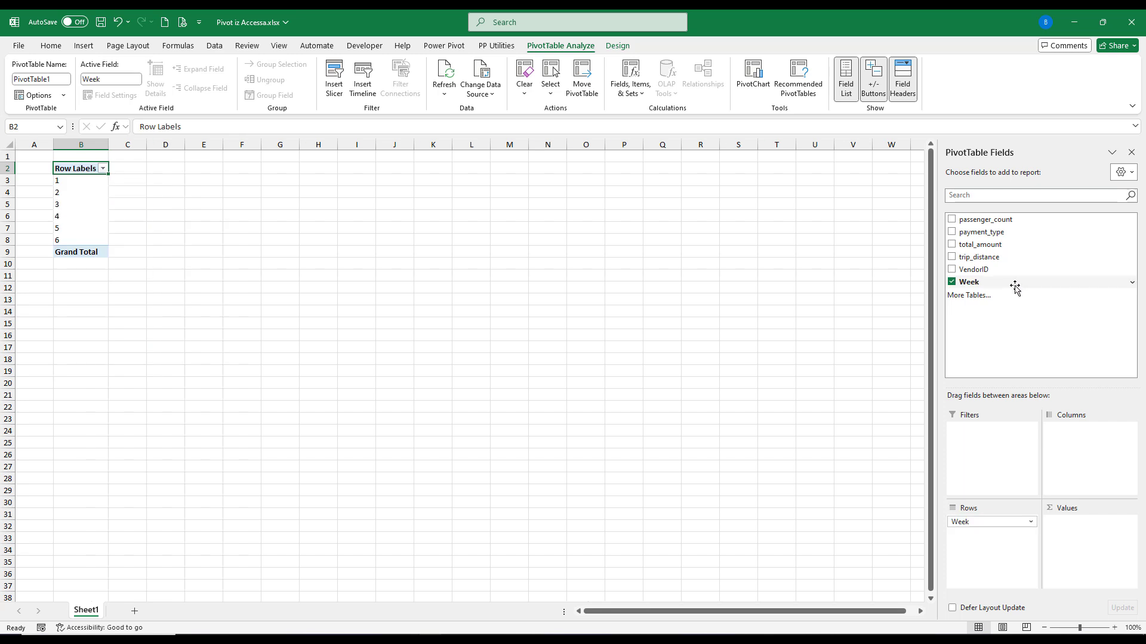
left_click_drag(994, 234, 990, 544)
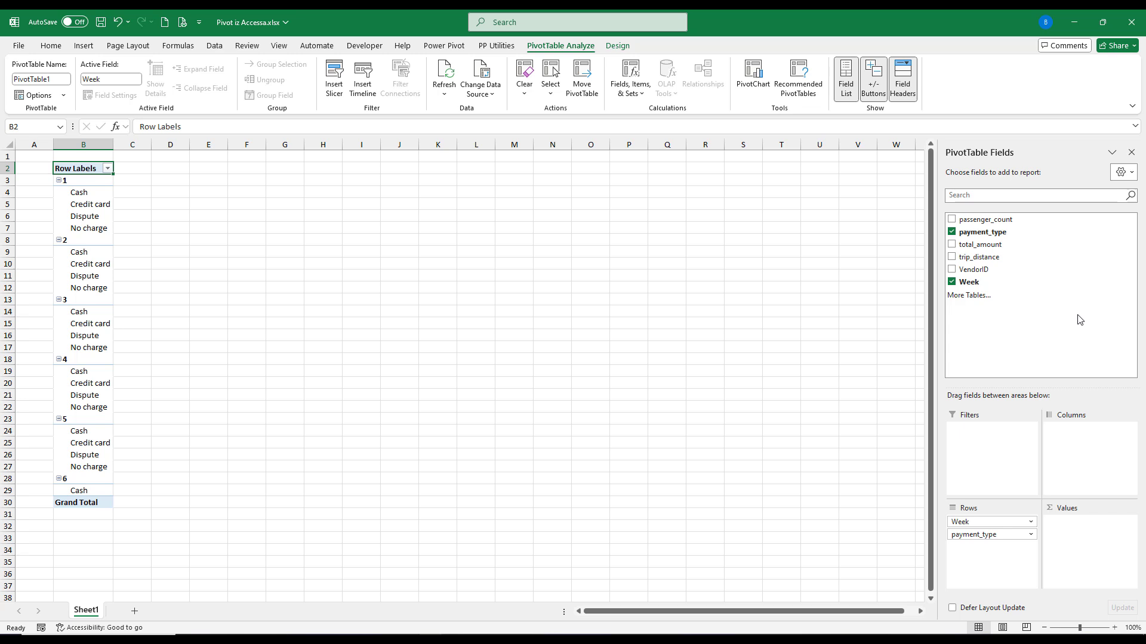
left_click_drag(997, 220, 1089, 533)
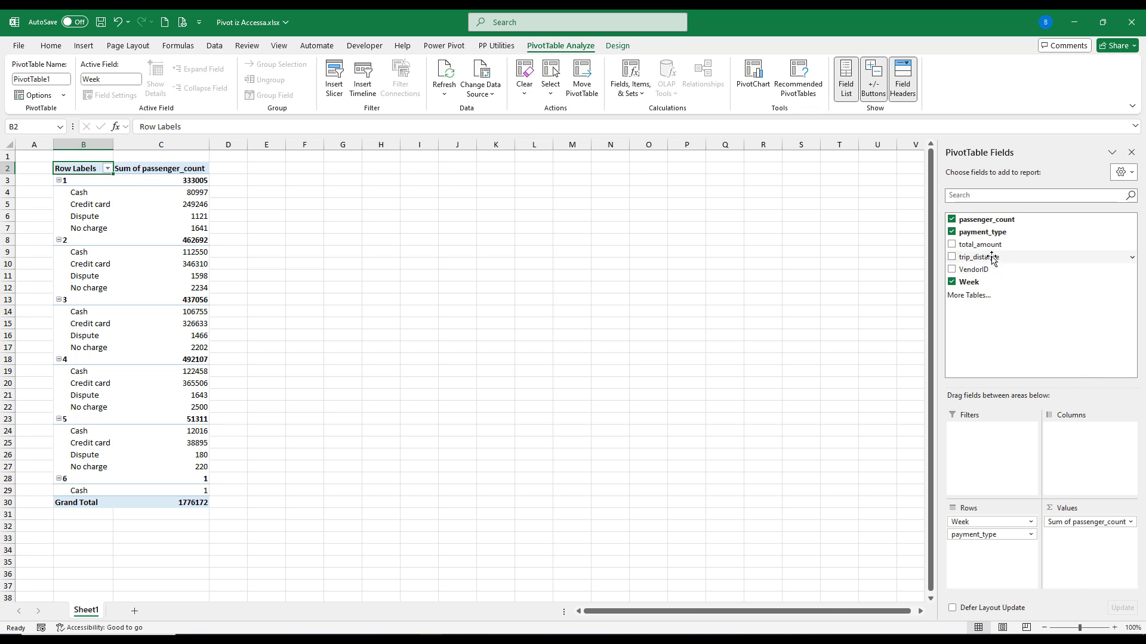
left_click_drag(979, 257, 1103, 550)
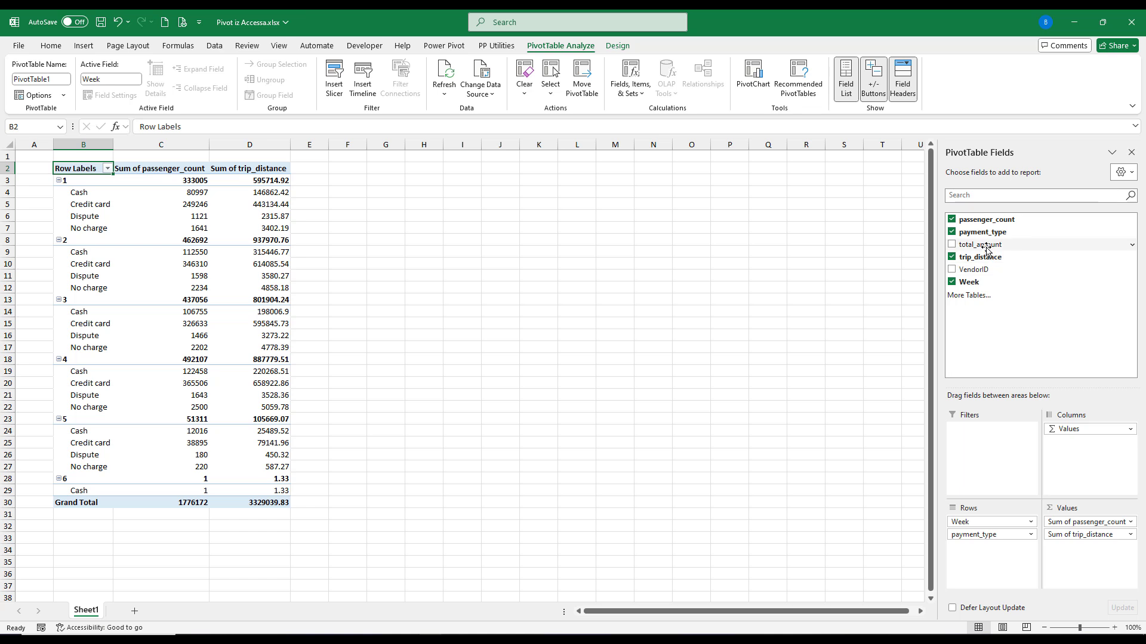
left_click_drag(978, 244, 1084, 552)
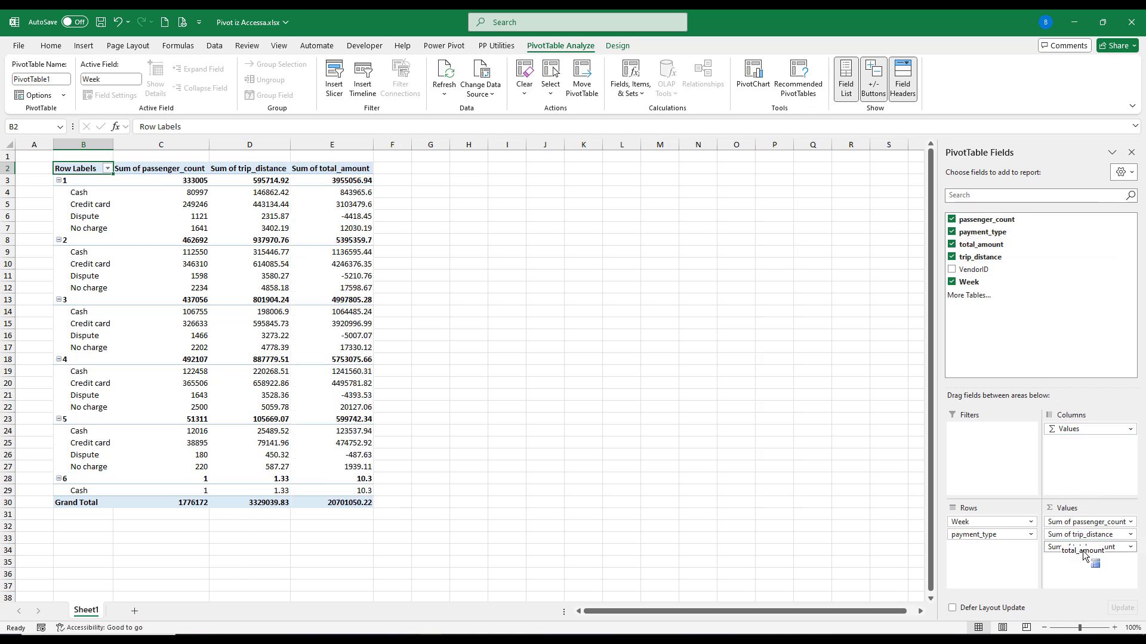
- Add a VendorID slicer beside the PivotTable, shortened to fit its items, and filter by vendor 1 and then vendor 2
right_click(983, 273)
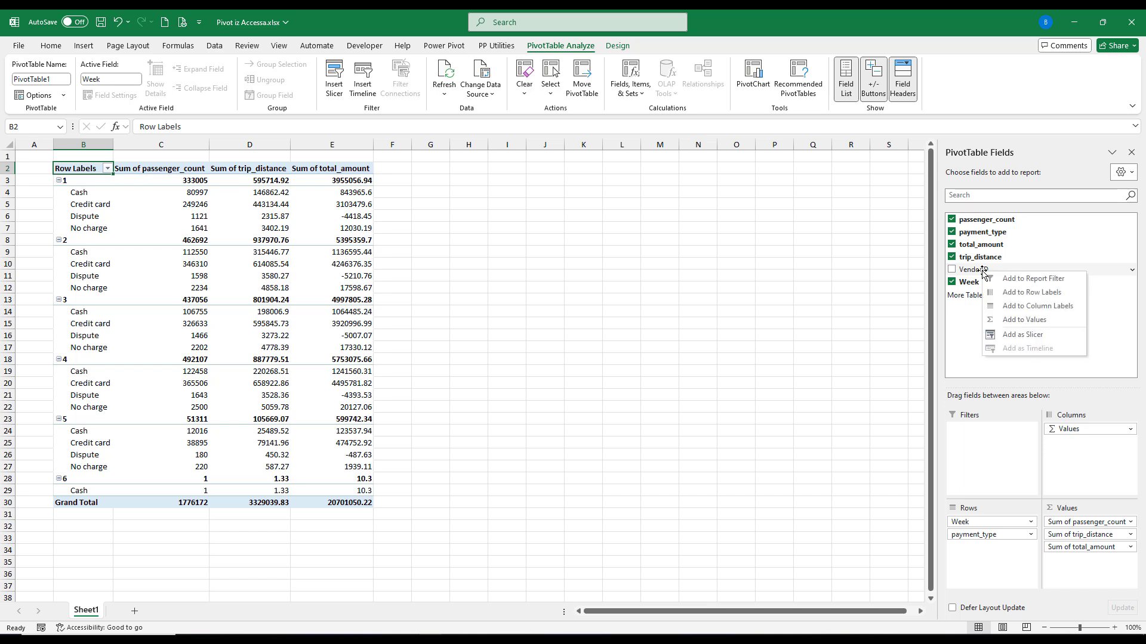
left_click(1039, 338)
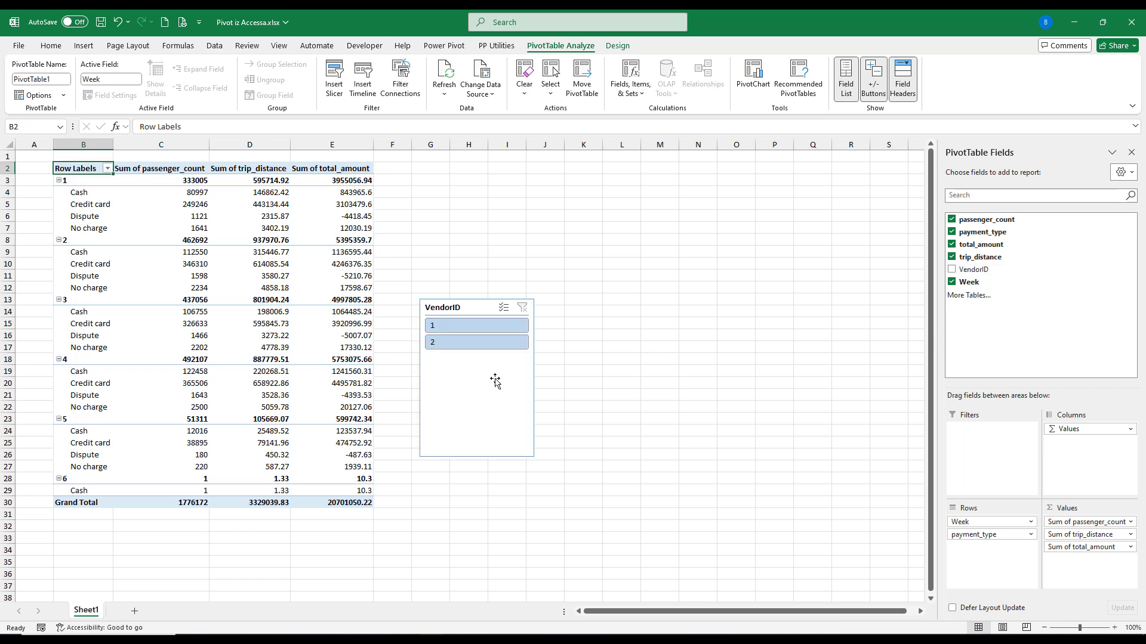
left_click_drag(525, 378, 574, 352)
left_click_drag(530, 432, 528, 335)
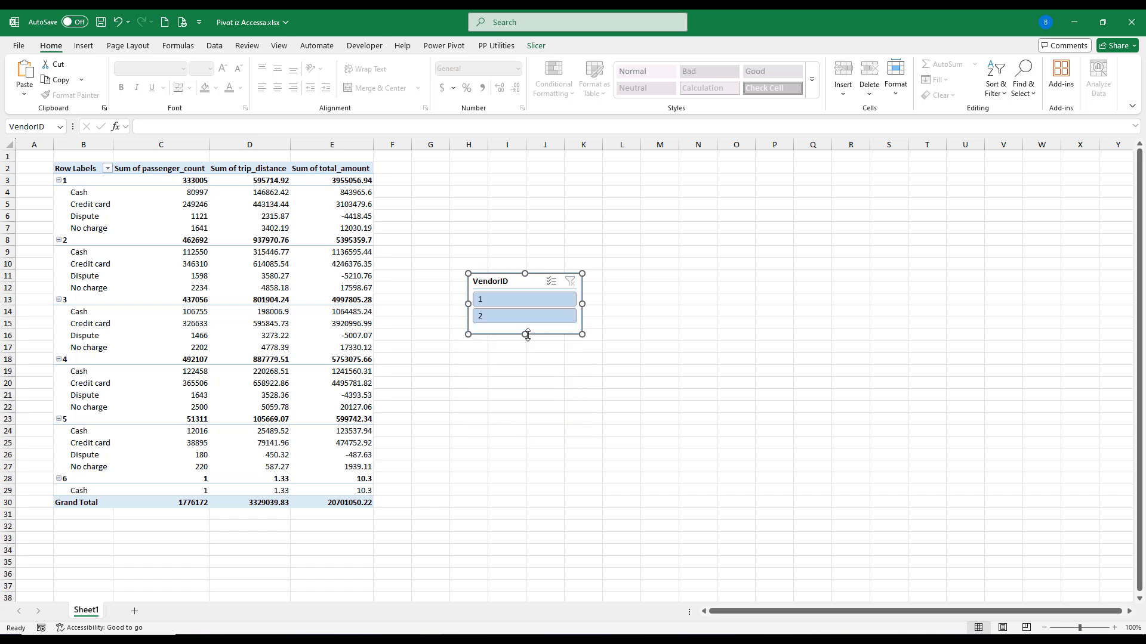
left_click(532, 299)
left_click(533, 316)
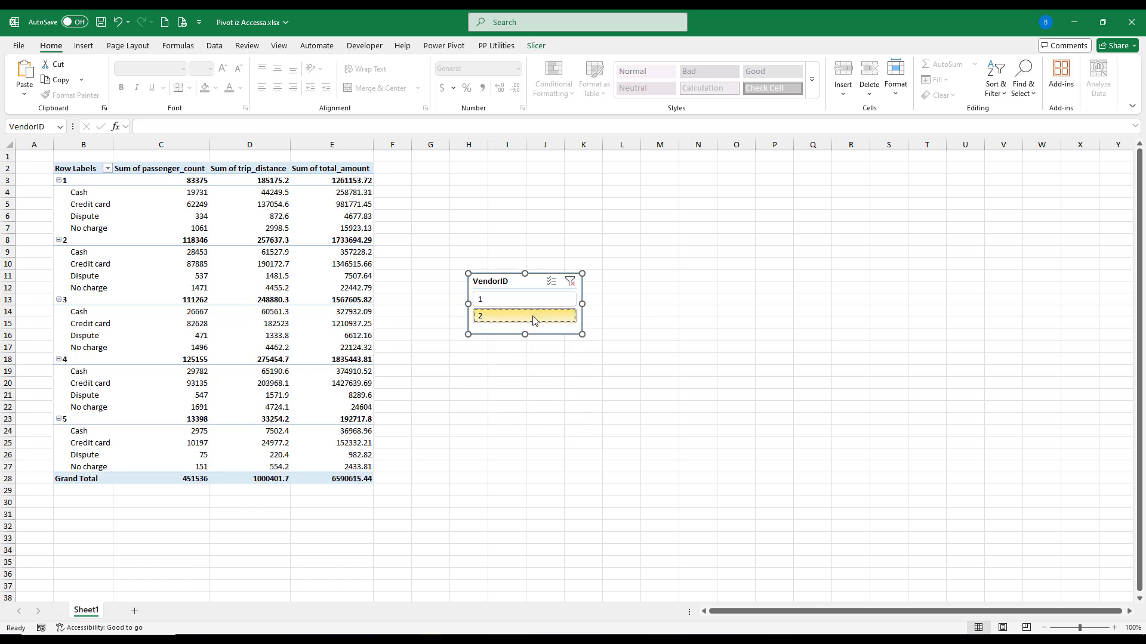
- Apply the comma number format to columns C to E and reduce the passenger_count column to zero decimals
left_click_drag(161, 145, 313, 150)
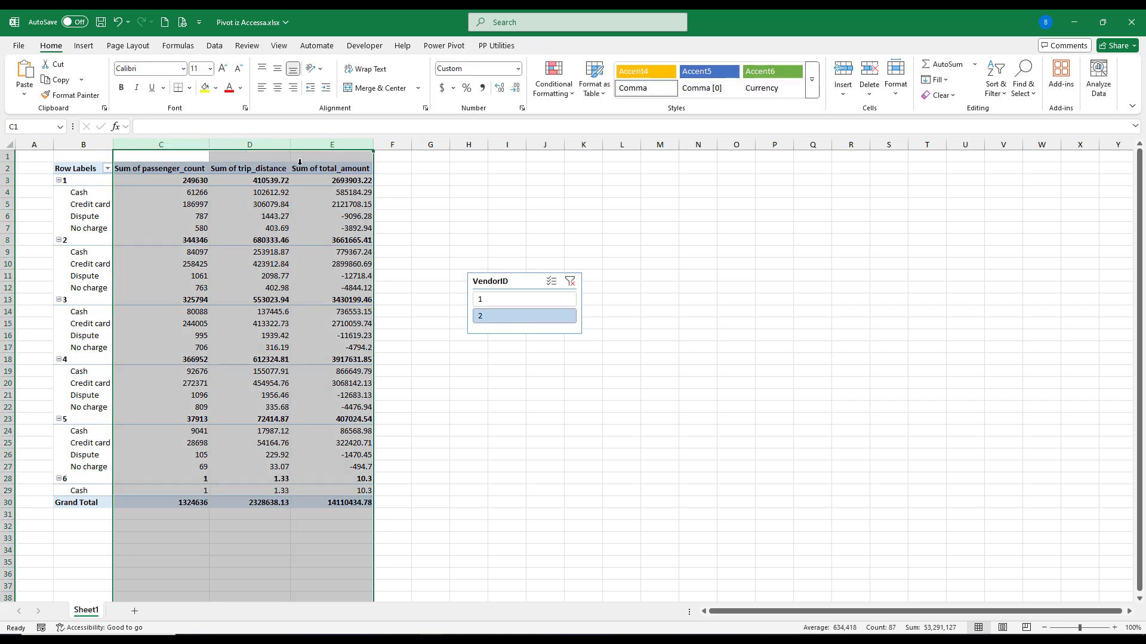
left_click(483, 89)
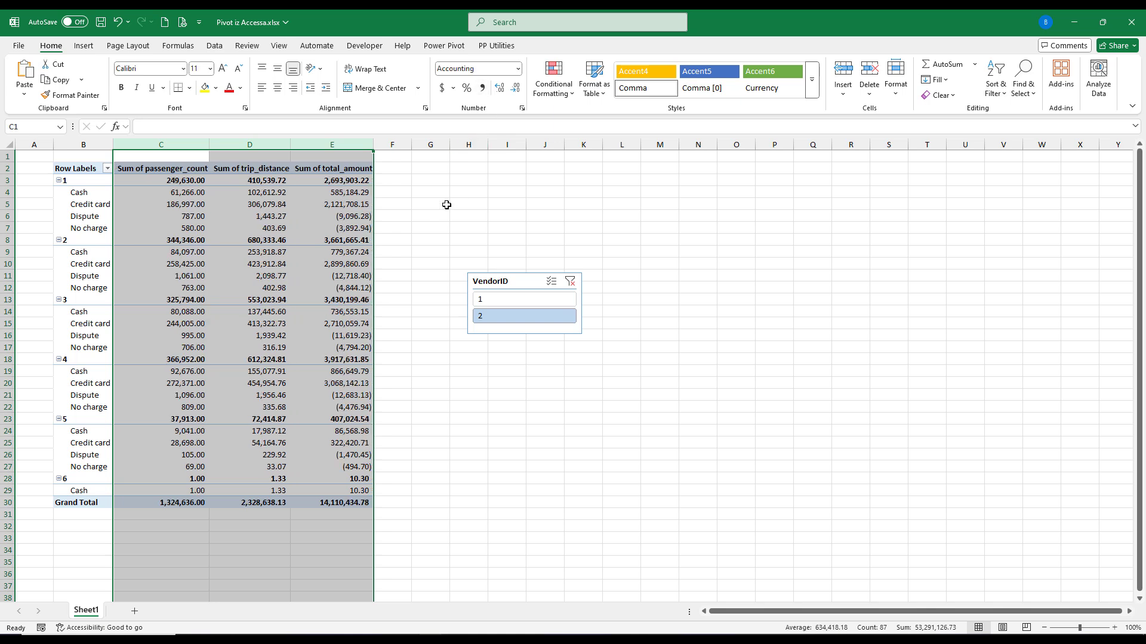
left_click(163, 143)
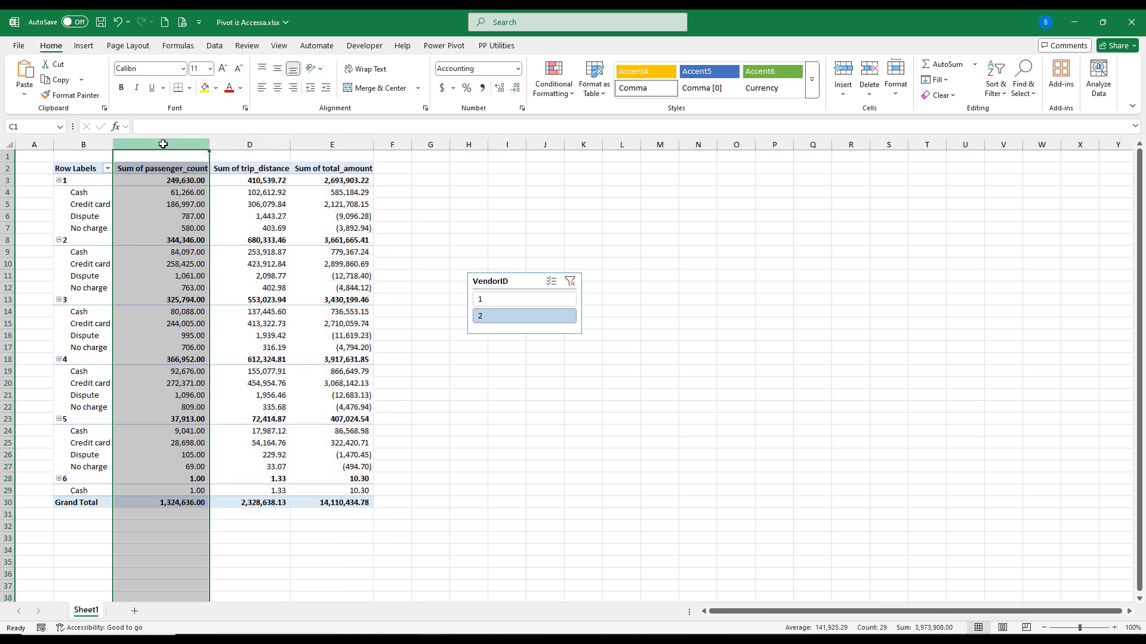
left_click(517, 91)
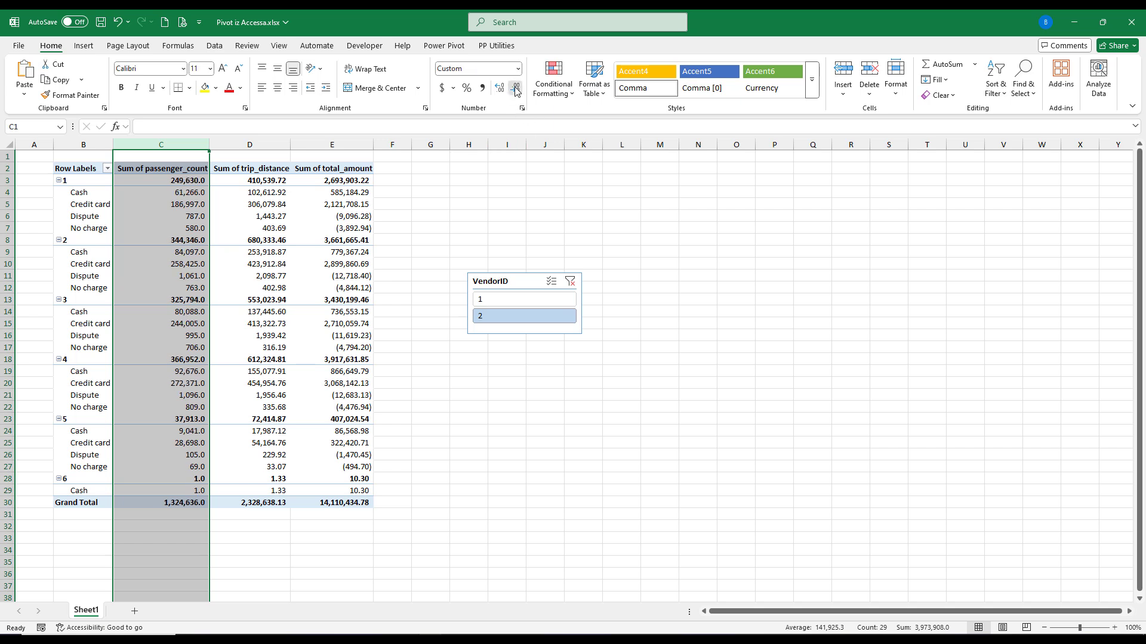
left_click(517, 91)
left_click(339, 288)
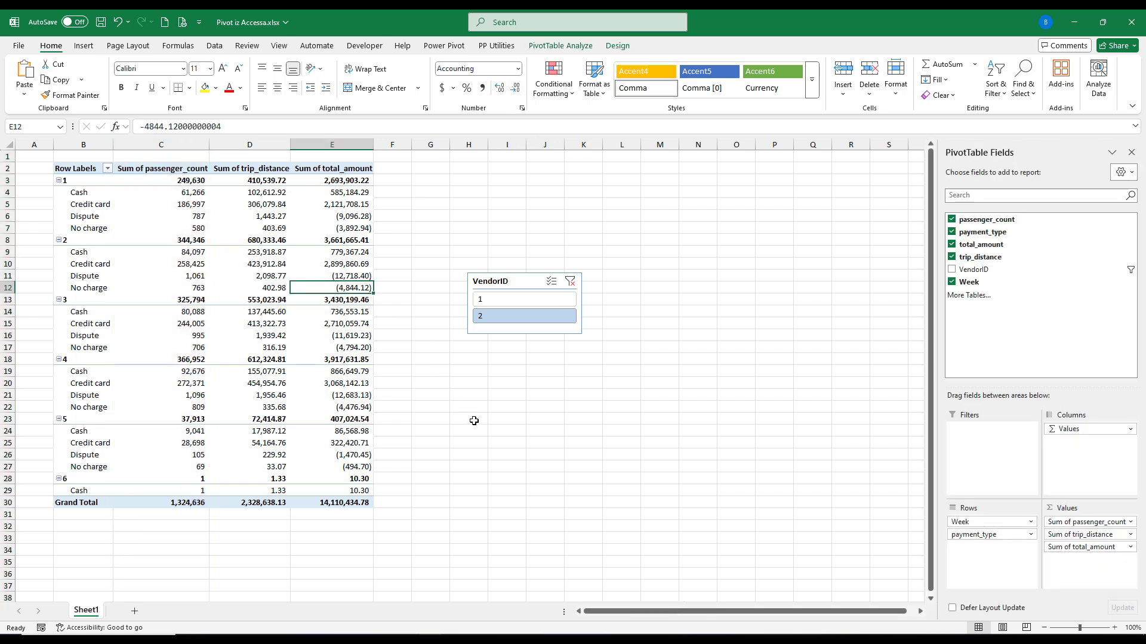